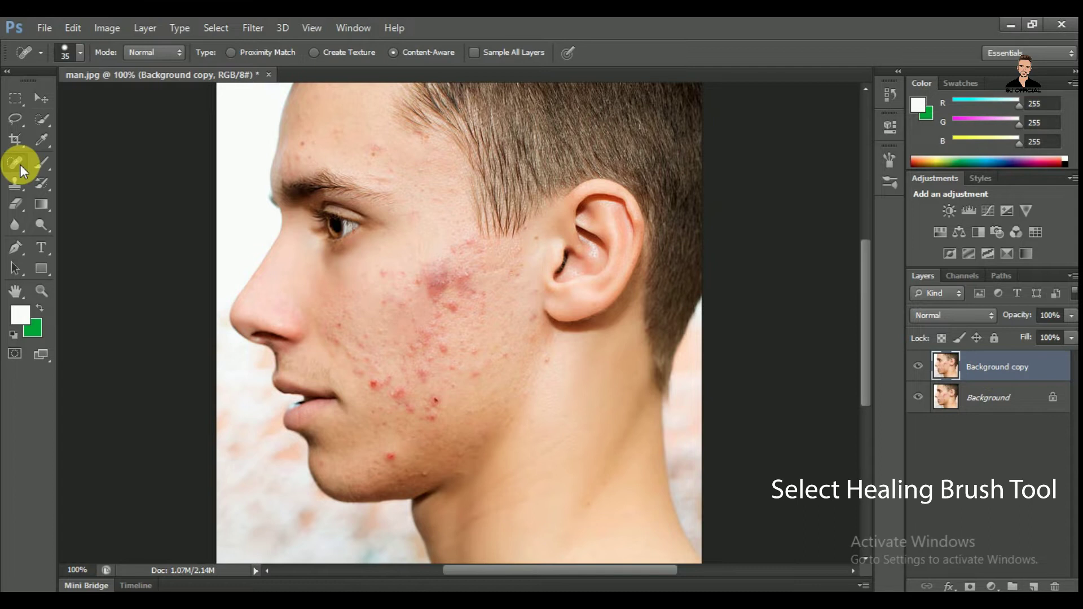
Choose the Healing Brush Tool and sample clear skin on the neck below the ear
{"action": "left_click", "coordinate": [19, 164]}
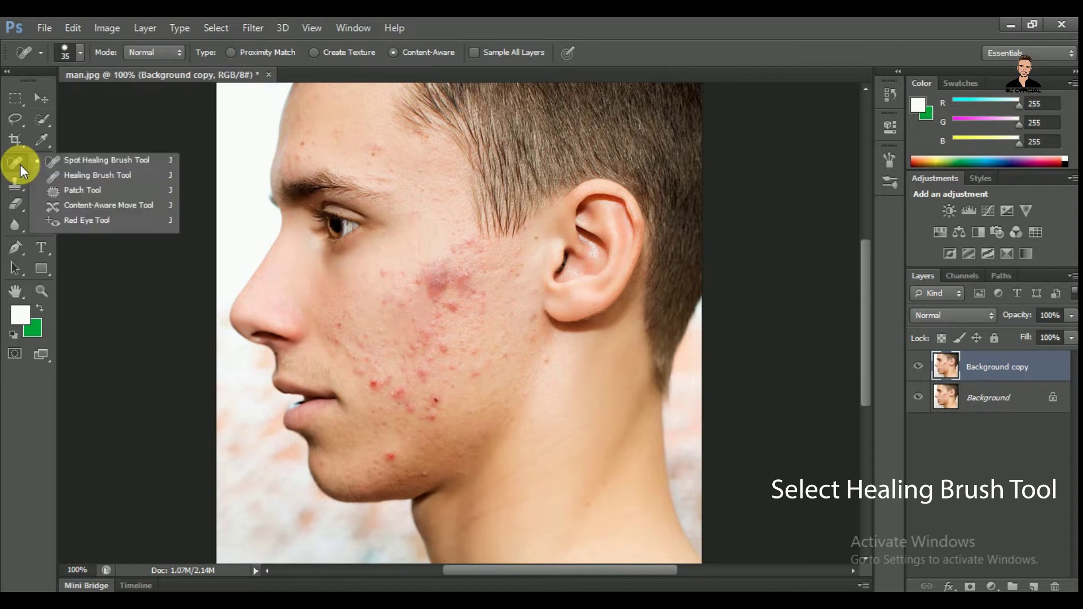
{"action": "left_click", "coordinate": [97, 175]}
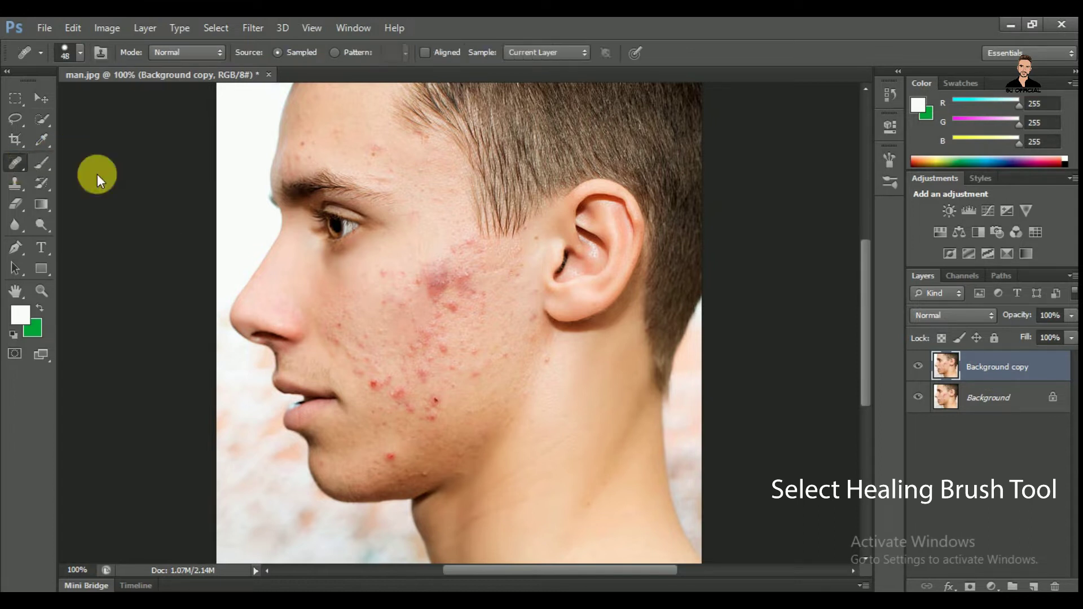
{"action": "left_click", "coordinate": [601, 386], "text": "alt"}
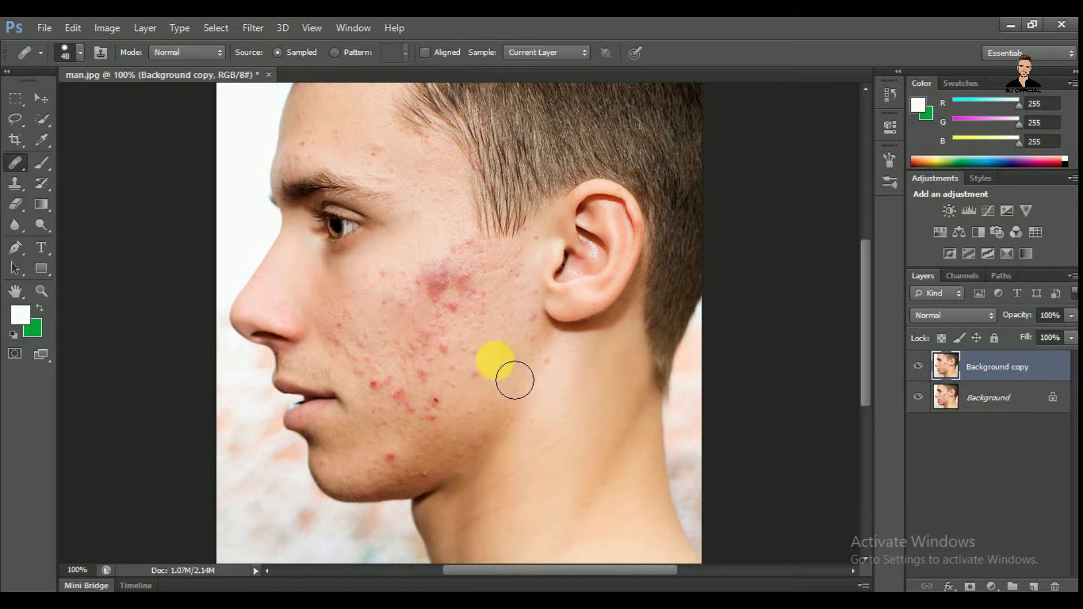
Heal the acne and red patches across the whole cheek, from the sideburn down to the jaw
{"action": "left_click", "coordinate": [437, 402]}
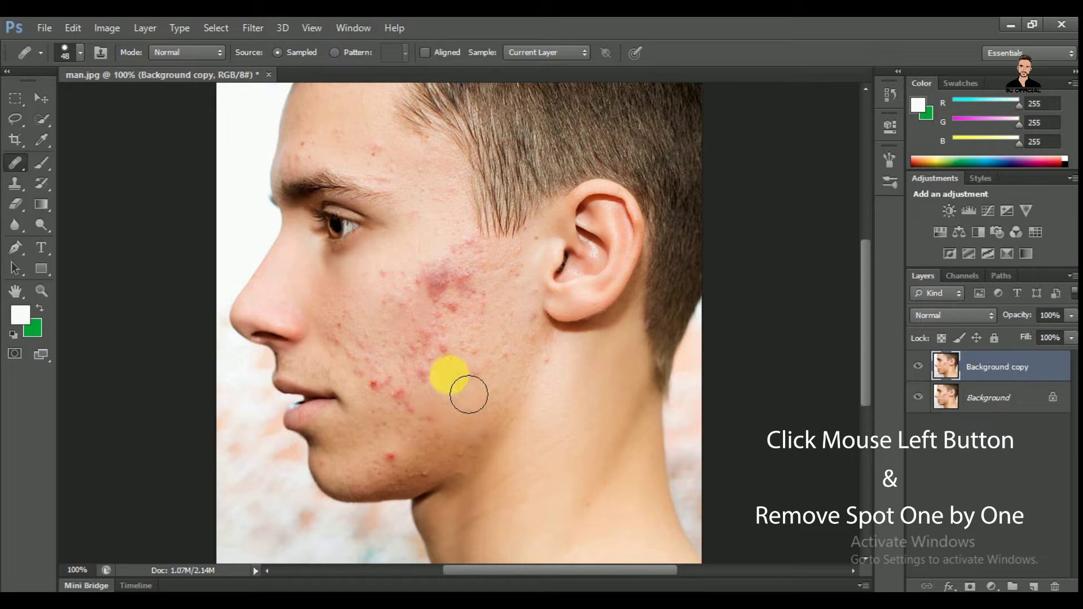
{"action": "left_click", "coordinate": [491, 319]}
{"action": "left_click", "coordinate": [507, 284]}
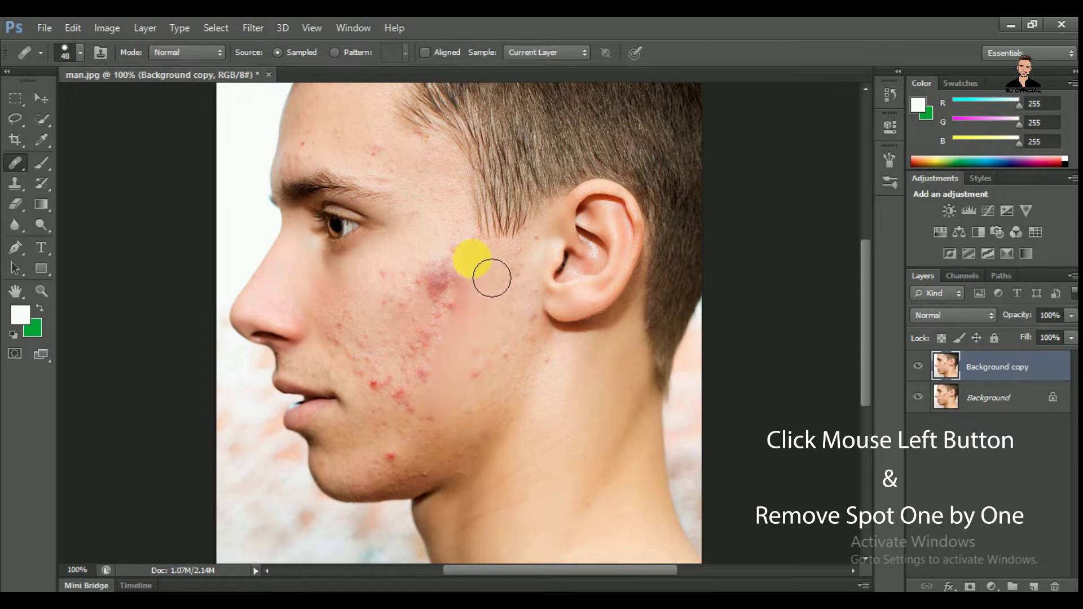
{"action": "left_click", "coordinate": [449, 280]}
{"action": "left_click", "coordinate": [446, 315]}
{"action": "left_click", "coordinate": [430, 353]}
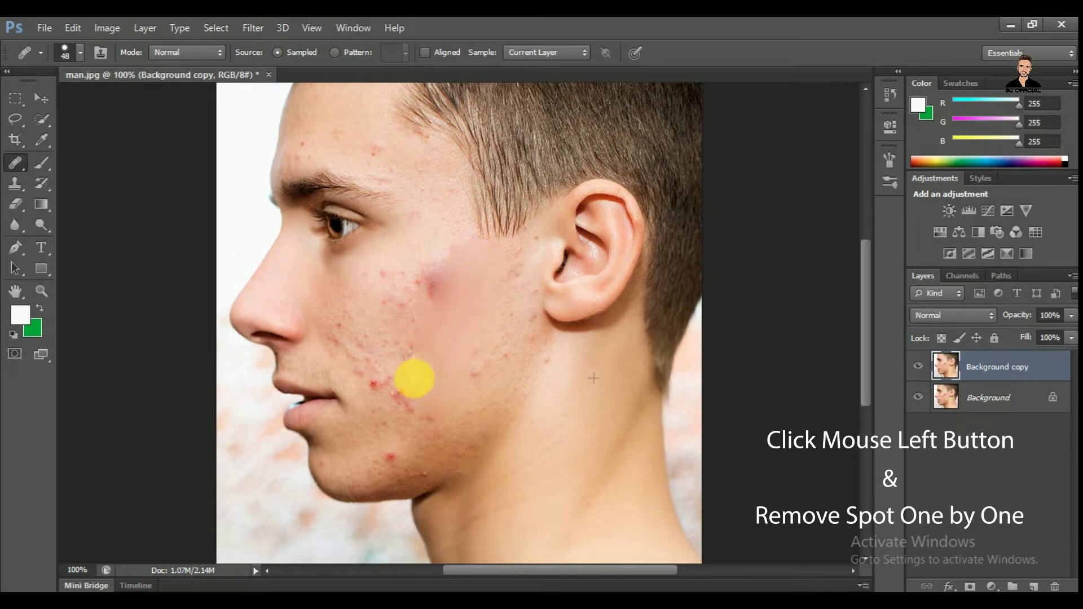
{"action": "left_click", "coordinate": [380, 390]}
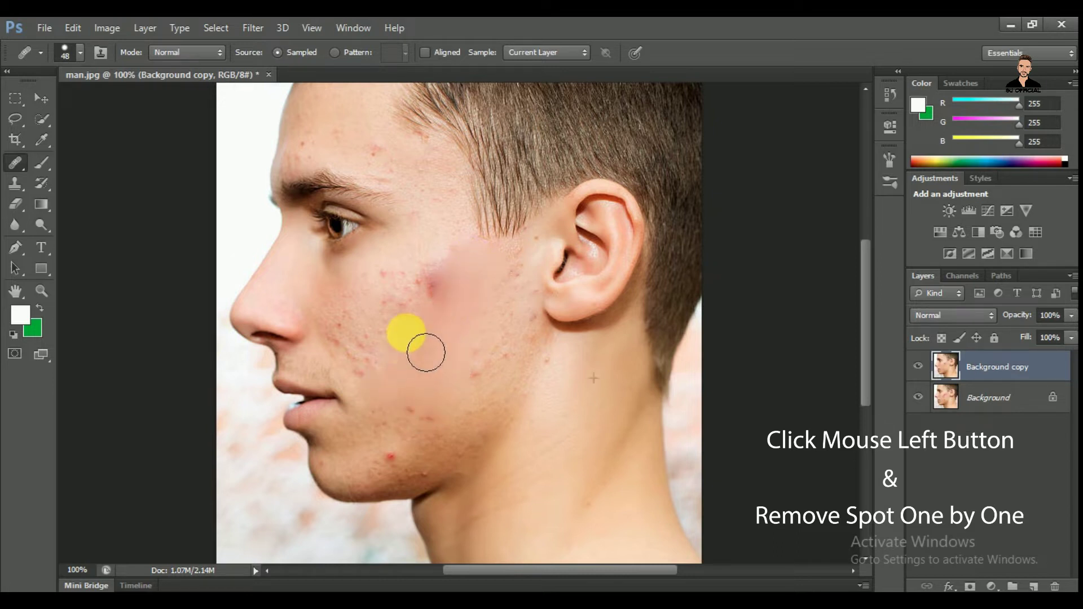
{"action": "left_click", "coordinate": [404, 334]}
{"action": "mouse_move", "coordinate": [446, 303]}
{"action": "left_mouse_down"}
{"action": "mouse_move", "coordinate": [465, 264]}
{"action": "mouse_move", "coordinate": [478, 285]}
{"action": "mouse_move", "coordinate": [431, 413]}
{"action": "mouse_move", "coordinate": [433, 392]}
{"action": "mouse_move", "coordinate": [489, 426]}
{"action": "mouse_move", "coordinate": [537, 434]}
{"action": "mouse_move", "coordinate": [541, 412]}
{"action": "mouse_move", "coordinate": [520, 391]}
{"action": "mouse_move", "coordinate": [542, 340]}
{"action": "mouse_move", "coordinate": [500, 346]}
{"action": "mouse_move", "coordinate": [471, 405]}
{"action": "mouse_move", "coordinate": [561, 369]}
{"action": "mouse_move", "coordinate": [542, 358]}
{"action": "mouse_move", "coordinate": [524, 302]}
{"action": "mouse_move", "coordinate": [537, 324]}
{"action": "mouse_move", "coordinate": [538, 280]}
{"action": "mouse_move", "coordinate": [523, 282]}
{"action": "mouse_move", "coordinate": [523, 407]}
{"action": "mouse_move", "coordinate": [464, 416]}
{"action": "mouse_move", "coordinate": [481, 467]}
{"action": "mouse_move", "coordinate": [504, 454]}
{"action": "mouse_move", "coordinate": [501, 434]}
{"action": "mouse_move", "coordinate": [480, 426]}
{"action": "mouse_move", "coordinate": [501, 421]}
{"action": "mouse_move", "coordinate": [515, 440]}
{"action": "mouse_move", "coordinate": [513, 476]}
{"action": "mouse_move", "coordinate": [477, 464]}
{"action": "mouse_move", "coordinate": [445, 485]}
{"action": "mouse_move", "coordinate": [537, 443]}
{"action": "mouse_move", "coordinate": [469, 455]}
{"action": "mouse_move", "coordinate": [411, 482]}
{"action": "mouse_move", "coordinate": [402, 475]}
{"action": "mouse_move", "coordinate": [443, 465]}
{"action": "mouse_move", "coordinate": [428, 465]}
{"action": "mouse_move", "coordinate": [445, 445]}
{"action": "mouse_move", "coordinate": [429, 435]}
{"action": "mouse_move", "coordinate": [406, 448]}
{"action": "mouse_move", "coordinate": [393, 436]}
{"action": "mouse_move", "coordinate": [375, 366]}
{"action": "mouse_move", "coordinate": [353, 338]}
{"action": "mouse_move", "coordinate": [361, 321]}
{"action": "mouse_move", "coordinate": [423, 289]}
{"action": "mouse_move", "coordinate": [404, 365]}
{"action": "mouse_move", "coordinate": [377, 314]}
{"action": "mouse_move", "coordinate": [374, 353]}
{"action": "mouse_move", "coordinate": [363, 363]}
{"action": "mouse_move", "coordinate": [377, 354]}
{"action": "mouse_move", "coordinate": [353, 327]}
{"action": "mouse_move", "coordinate": [389, 338]}
{"action": "mouse_move", "coordinate": [353, 316]}
{"action": "mouse_move", "coordinate": [463, 361]}
{"action": "mouse_move", "coordinate": [464, 430]}
{"action": "mouse_move", "coordinate": [431, 477]}
{"action": "left_mouse_up"}
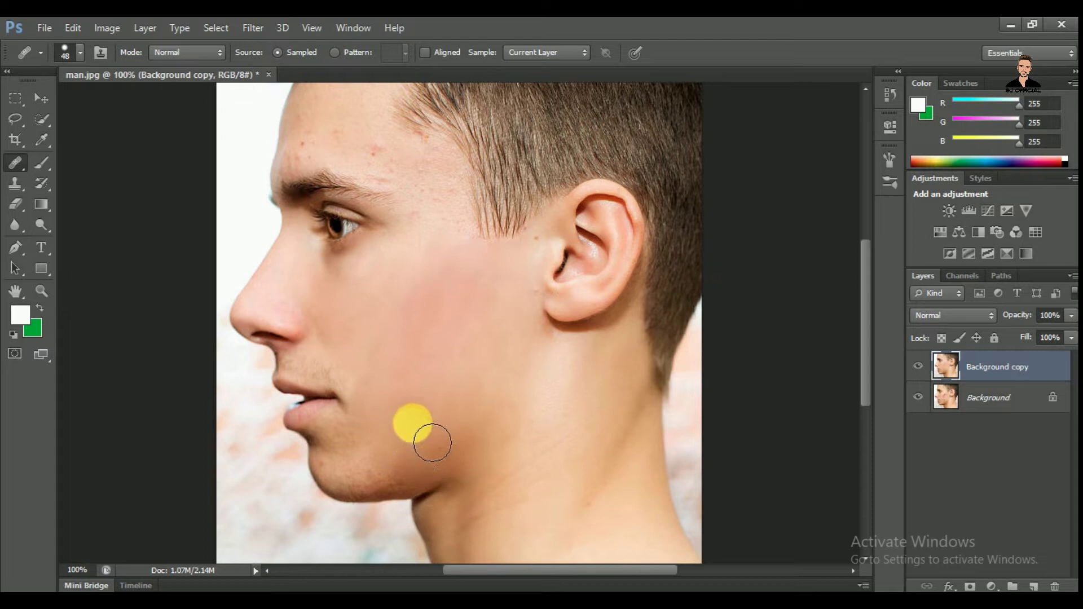
Set the healing brush size to 25 px and heal the marks on the lower cheek, jaw corner and chin
{"action": "left_click", "coordinate": [80, 47]}
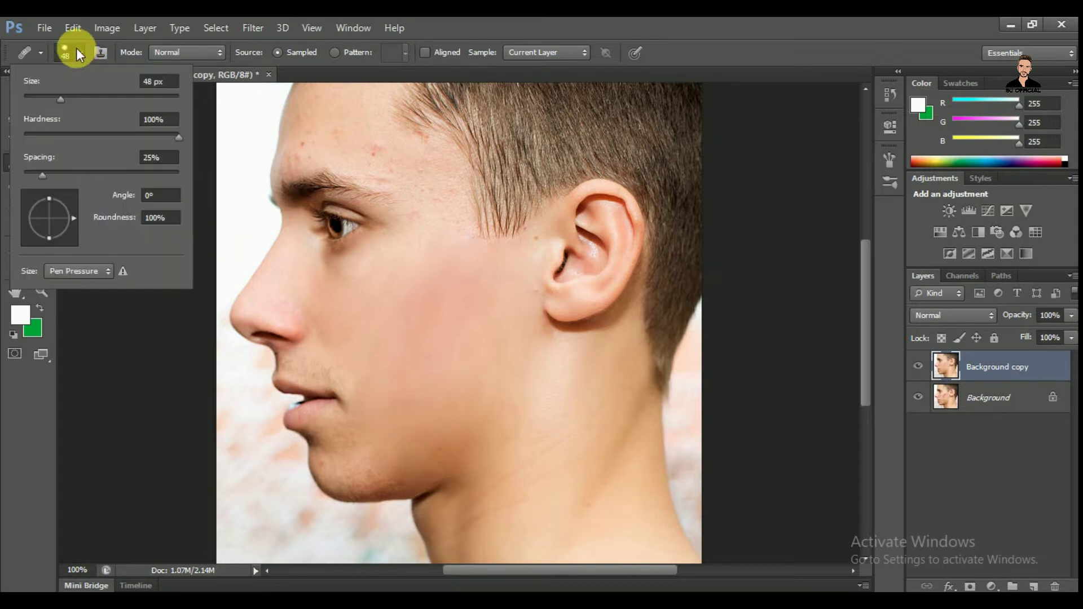
{"action": "left_click_drag", "start_coordinate": [59, 97], "coordinate": [43, 95]}
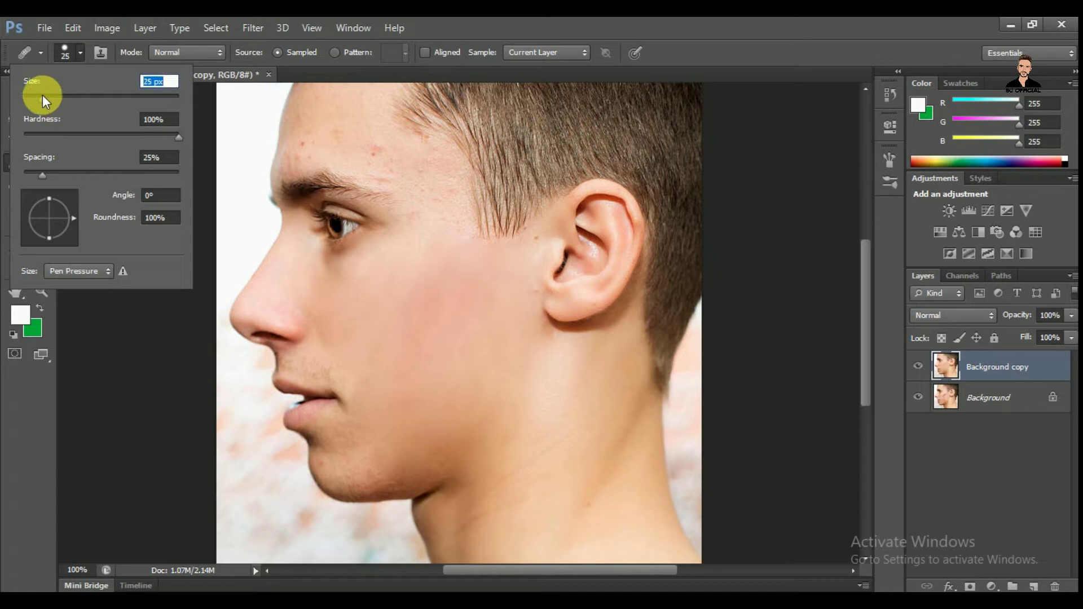
{"action": "left_click", "coordinate": [354, 468]}
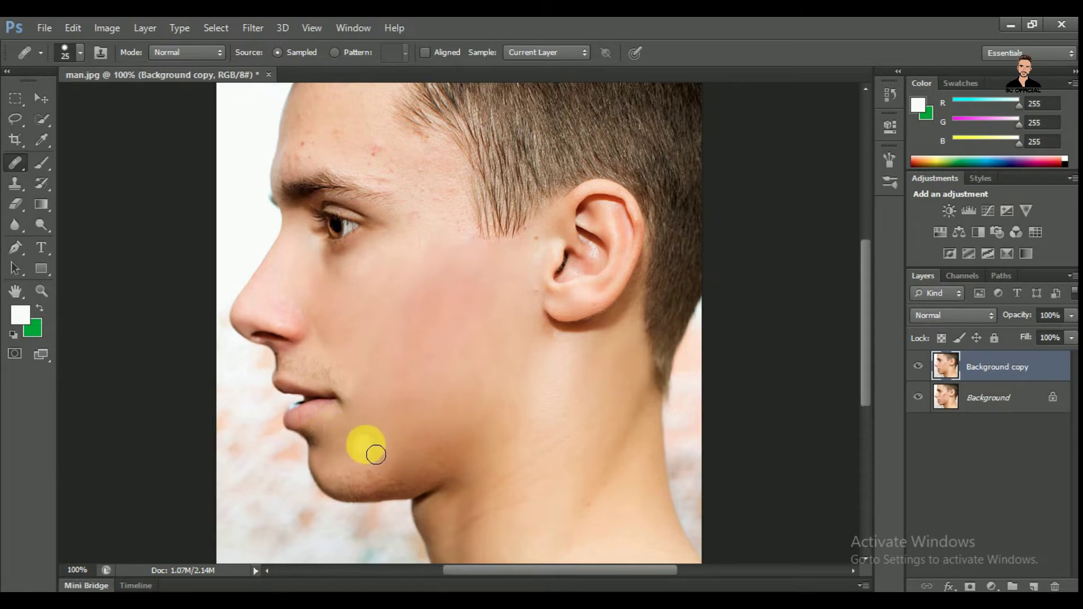
{"action": "left_click", "coordinate": [451, 473]}
{"action": "left_click", "coordinate": [446, 462]}
{"action": "left_click", "coordinate": [461, 457]}
{"action": "left_click", "coordinate": [461, 443]}
{"action": "mouse_move", "coordinate": [461, 448]}
{"action": "left_mouse_down"}
{"action": "mouse_move", "coordinate": [440, 485]}
{"action": "mouse_move", "coordinate": [356, 494]}
{"action": "mouse_move", "coordinate": [370, 499]}
{"action": "mouse_move", "coordinate": [364, 470]}
{"action": "mouse_move", "coordinate": [358, 498]}
{"action": "mouse_move", "coordinate": [350, 465]}
{"action": "mouse_move", "coordinate": [347, 498]}
{"action": "left_mouse_up"}
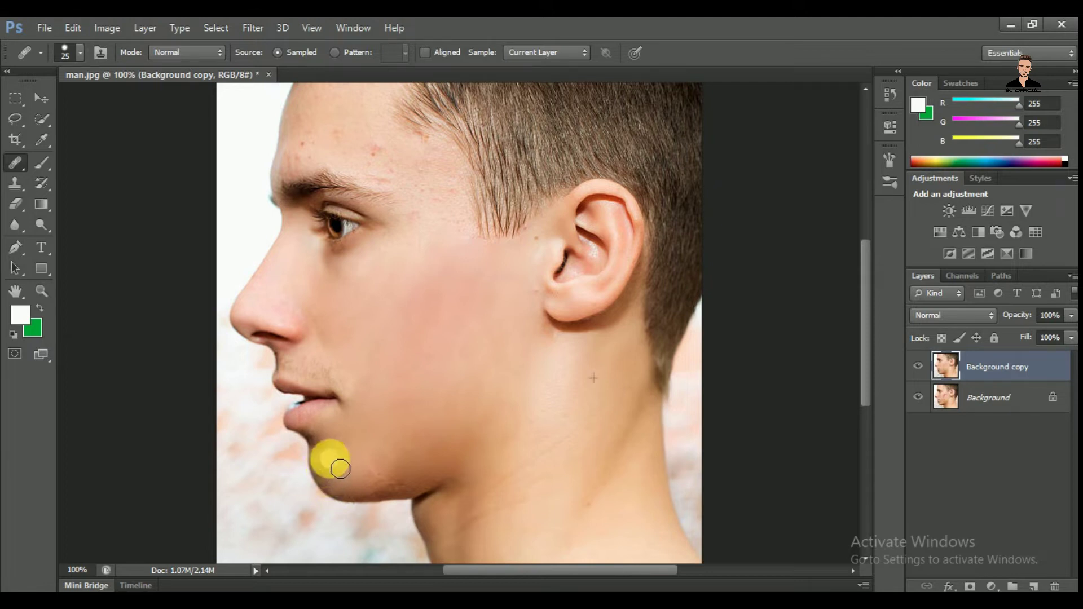
Heal the remaining blemishes along the lower edge of the chin and jawline
{"action": "mouse_move", "coordinate": [344, 473]}
{"action": "left_mouse_down"}
{"action": "mouse_move", "coordinate": [329, 471]}
{"action": "mouse_move", "coordinate": [342, 451]}
{"action": "mouse_move", "coordinate": [339, 464]}
{"action": "mouse_move", "coordinate": [376, 500]}
{"action": "mouse_move", "coordinate": [365, 501]}
{"action": "left_mouse_up"}
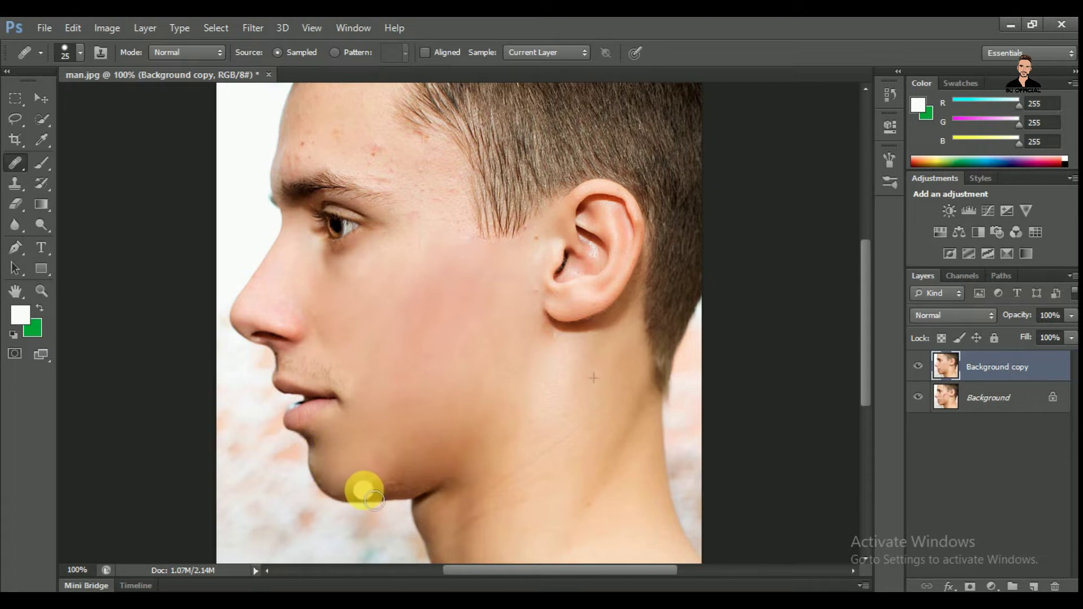
{"action": "mouse_move", "coordinate": [390, 500]}
{"action": "left_mouse_down"}
{"action": "mouse_move", "coordinate": [348, 497]}
{"action": "mouse_move", "coordinate": [389, 493]}
{"action": "mouse_move", "coordinate": [382, 475]}
{"action": "mouse_move", "coordinate": [394, 497]}
{"action": "mouse_move", "coordinate": [438, 494]}
{"action": "mouse_move", "coordinate": [361, 514]}
{"action": "left_mouse_up"}
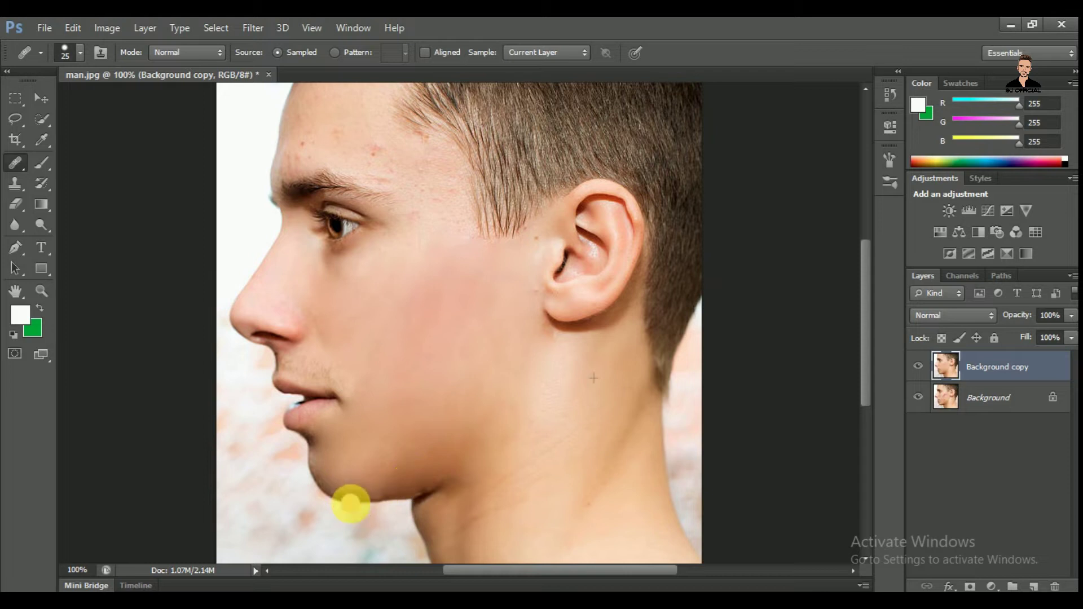
{"action": "left_click_drag", "start_coordinate": [288, 515], "coordinate": [298, 525]}
{"action": "mouse_move", "coordinate": [402, 500]}
{"action": "left_mouse_down"}
{"action": "mouse_move", "coordinate": [342, 476]}
{"action": "mouse_move", "coordinate": [377, 350]}
{"action": "mouse_move", "coordinate": [502, 122]}
{"action": "left_mouse_up"}
{"action": "key", "text": "ctrl+plus"}
{"action": "key", "text": "ctrl+plus"}
{"action": "key", "text": "ctrl+plus"}
{"action": "left_click_drag", "start_coordinate": [324, 481], "coordinate": [377, 237]}
{"action": "mouse_move", "coordinate": [314, 364]}
{"action": "left_mouse_down"}
{"action": "mouse_move", "coordinate": [182, 349]}
{"action": "mouse_move", "coordinate": [147, 325]}
{"action": "mouse_move", "coordinate": [137, 289]}
{"action": "mouse_move", "coordinate": [297, 451]}
{"action": "mouse_move", "coordinate": [505, 442]}
{"action": "mouse_move", "coordinate": [584, 417]}
{"action": "mouse_move", "coordinate": [542, 430]}
{"action": "mouse_move", "coordinate": [542, 403]}
{"action": "mouse_move", "coordinate": [449, 446]}
{"action": "mouse_move", "coordinate": [424, 441]}
{"action": "mouse_move", "coordinate": [402, 399]}
{"action": "mouse_move", "coordinate": [441, 439]}
{"action": "mouse_move", "coordinate": [575, 438]}
{"action": "mouse_move", "coordinate": [536, 431]}
{"action": "mouse_move", "coordinate": [693, 385]}
{"action": "mouse_move", "coordinate": [697, 430]}
{"action": "mouse_move", "coordinate": [551, 436]}
{"action": "mouse_move", "coordinate": [498, 391]}
{"action": "mouse_move", "coordinate": [542, 363]}
{"action": "mouse_move", "coordinate": [699, 428]}
{"action": "mouse_move", "coordinate": [679, 430]}
{"action": "mouse_move", "coordinate": [644, 390]}
{"action": "left_mouse_up"}
{"action": "key", "text": "ctrl+minus"}
{"action": "key", "text": "ctrl+minus"}
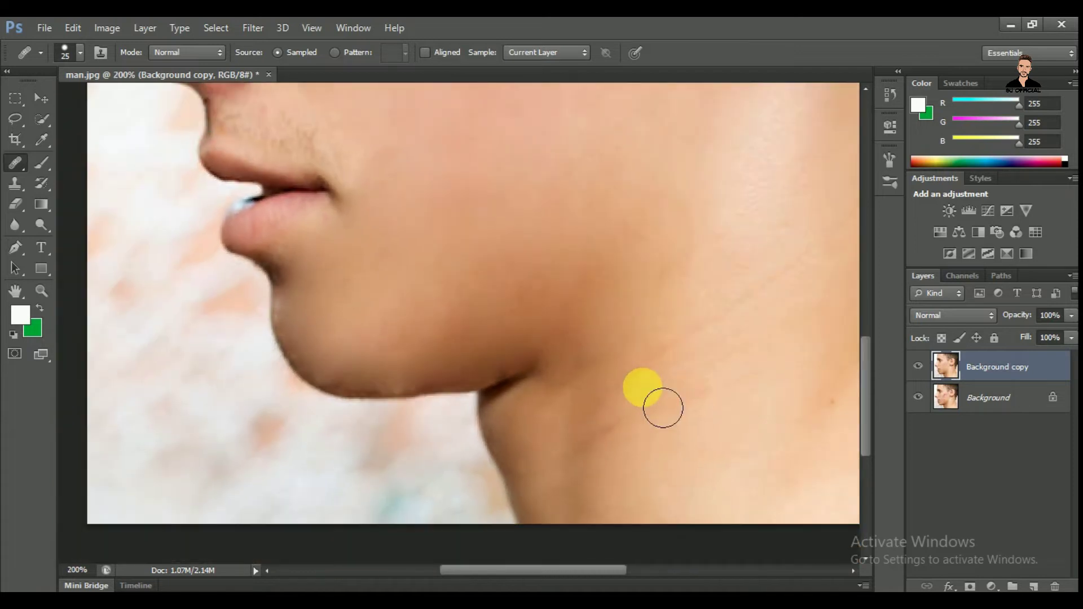
Heal the red spots on the temple between the end of the eyebrow and the hairline
{"action": "left_click_drag", "start_coordinate": [560, 240], "coordinate": [558, 425]}
{"action": "left_click_drag", "start_coordinate": [535, 307], "coordinate": [588, 466]}
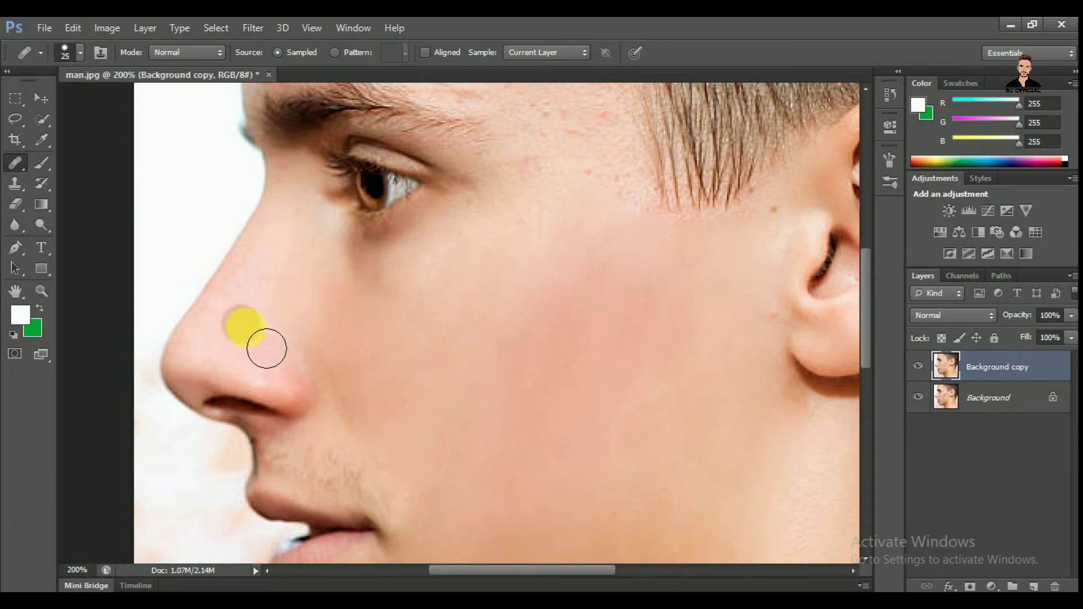
{"action": "mouse_move", "coordinate": [588, 300]}
{"action": "left_mouse_down"}
{"action": "mouse_move", "coordinate": [457, 425]}
{"action": "mouse_move", "coordinate": [409, 491]}
{"action": "mouse_move", "coordinate": [427, 511]}
{"action": "left_mouse_up"}
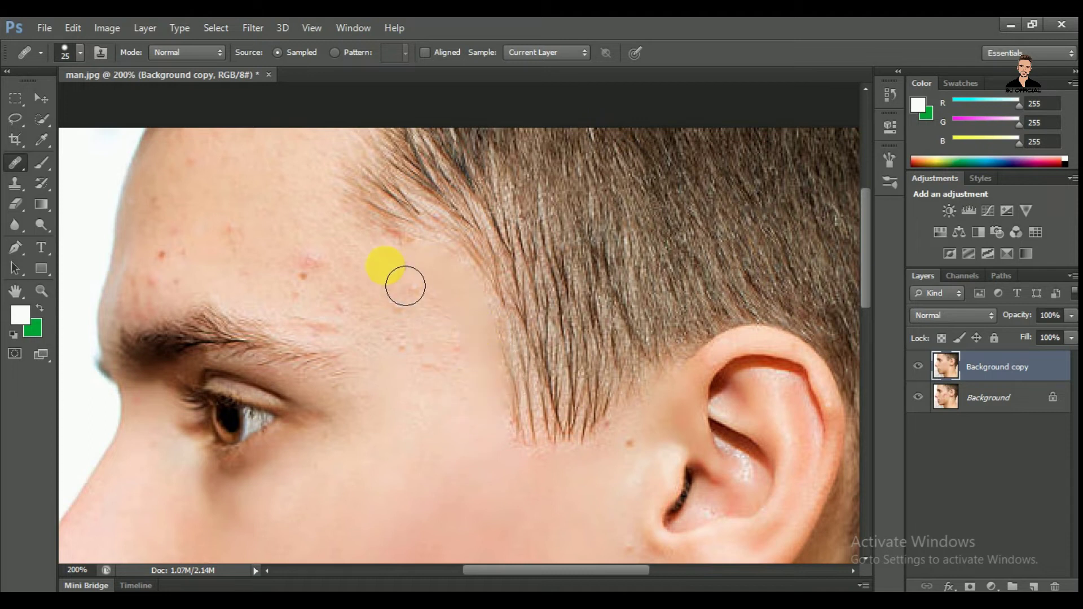
{"action": "left_click", "coordinate": [340, 265]}
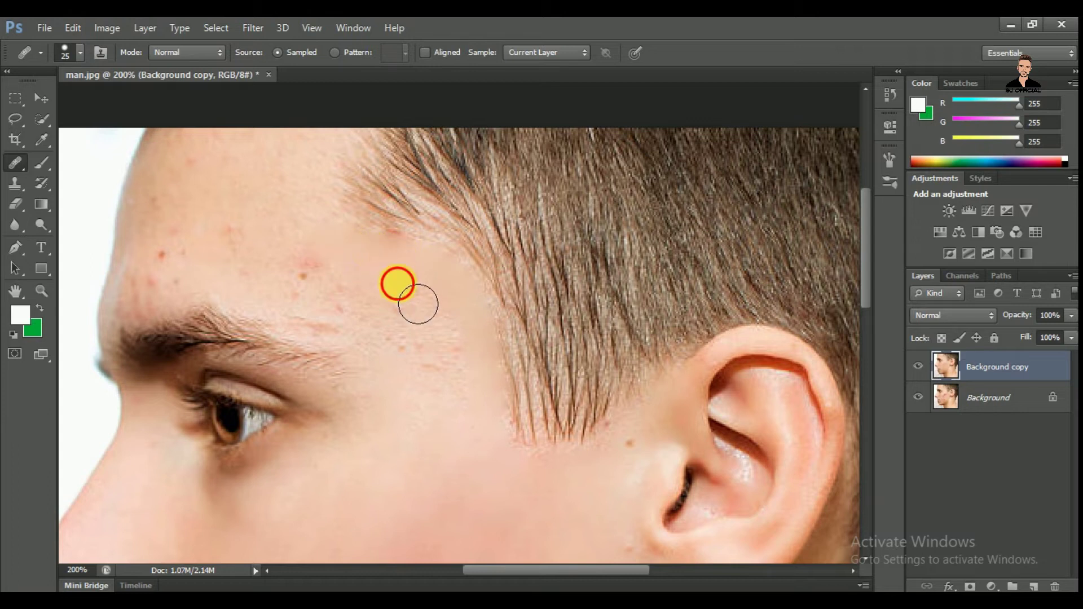
{"action": "left_click", "coordinate": [472, 358]}
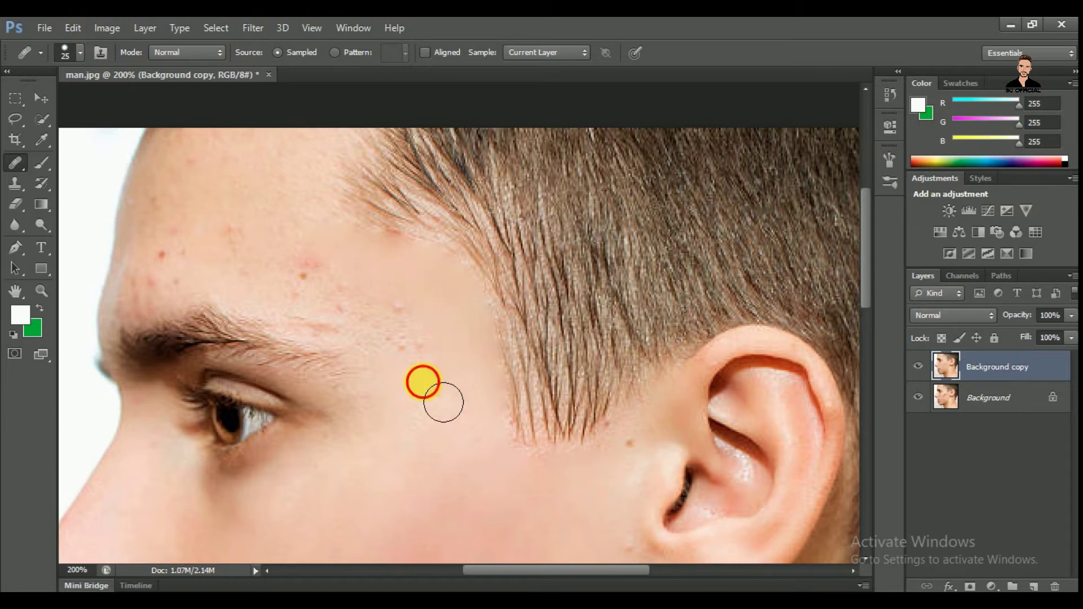
{"action": "left_click", "coordinate": [420, 337]}
Heal the pimples and red marks on the forehead, from just above the eyebrow to its front edge
{"action": "left_click_drag", "start_coordinate": [290, 290], "coordinate": [251, 268]}
{"action": "left_click", "coordinate": [227, 227]}
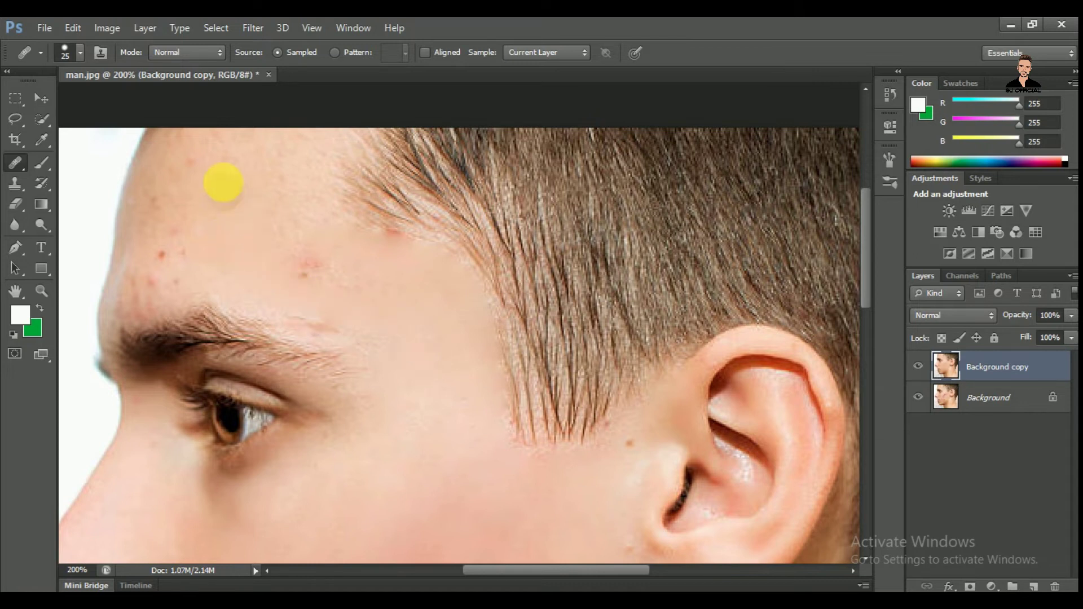
{"action": "left_click", "coordinate": [322, 270]}
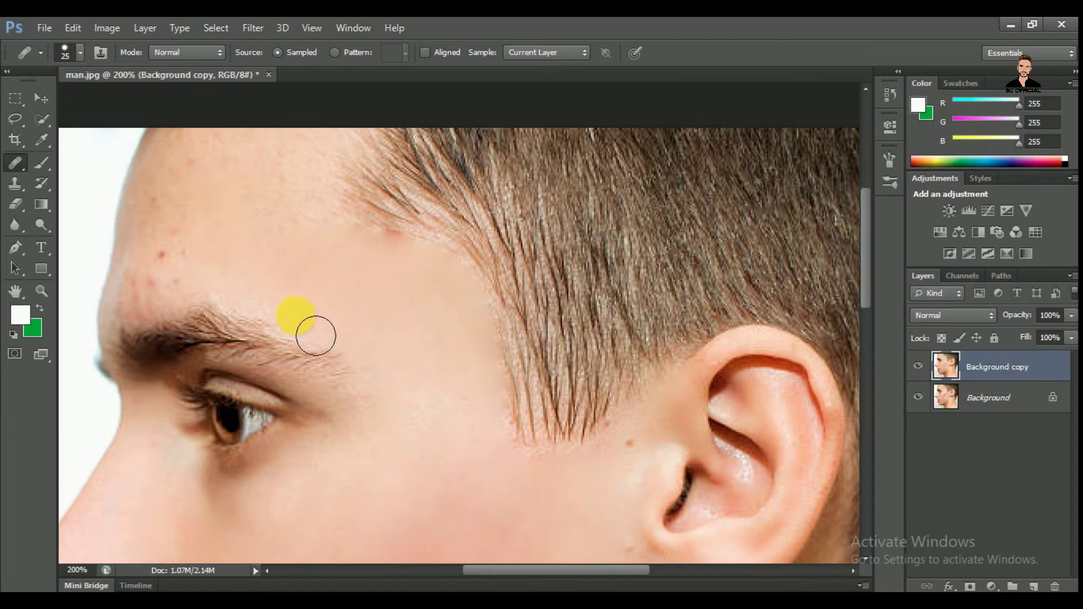
{"action": "left_click", "coordinate": [267, 320]}
{"action": "left_click", "coordinate": [201, 308]}
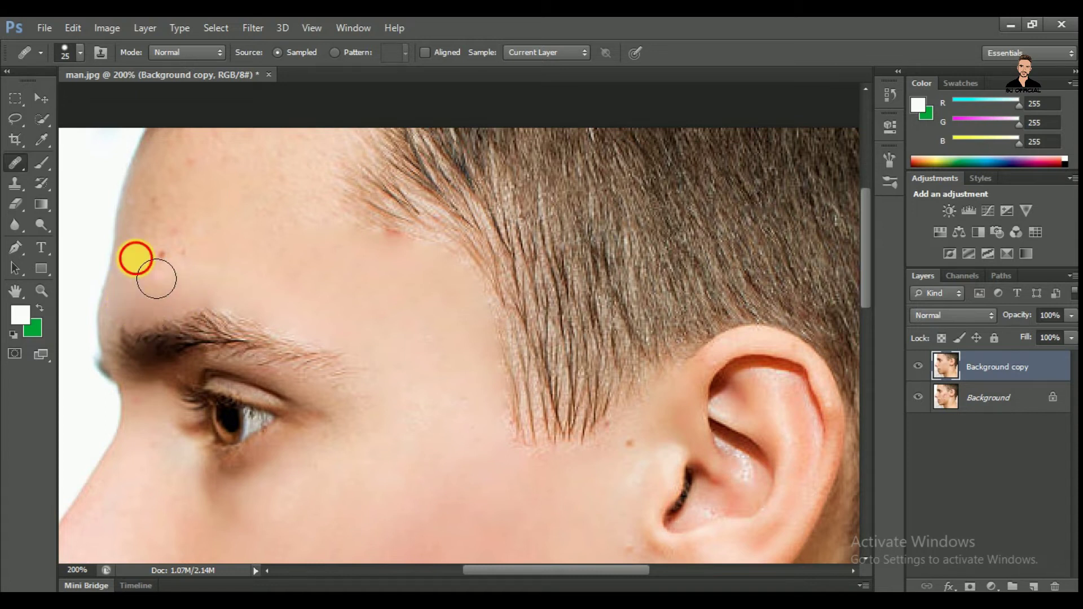
{"action": "left_click", "coordinate": [162, 226]}
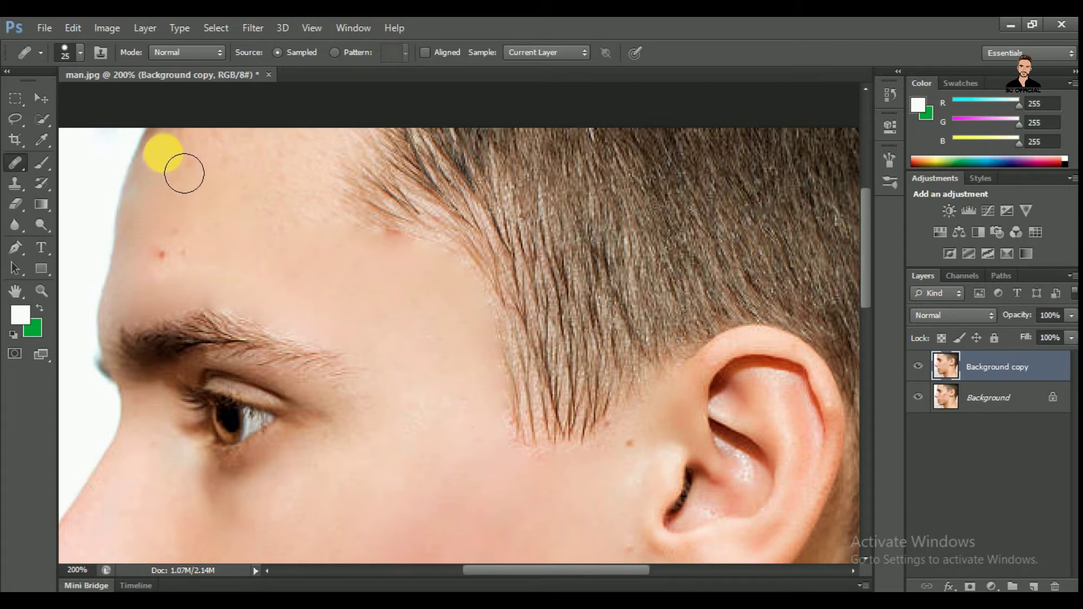
{"action": "mouse_move", "coordinate": [189, 158]}
{"action": "left_mouse_down"}
{"action": "mouse_move", "coordinate": [197, 191]}
{"action": "mouse_move", "coordinate": [175, 213]}
{"action": "left_mouse_up"}
{"action": "left_click", "coordinate": [161, 251]}
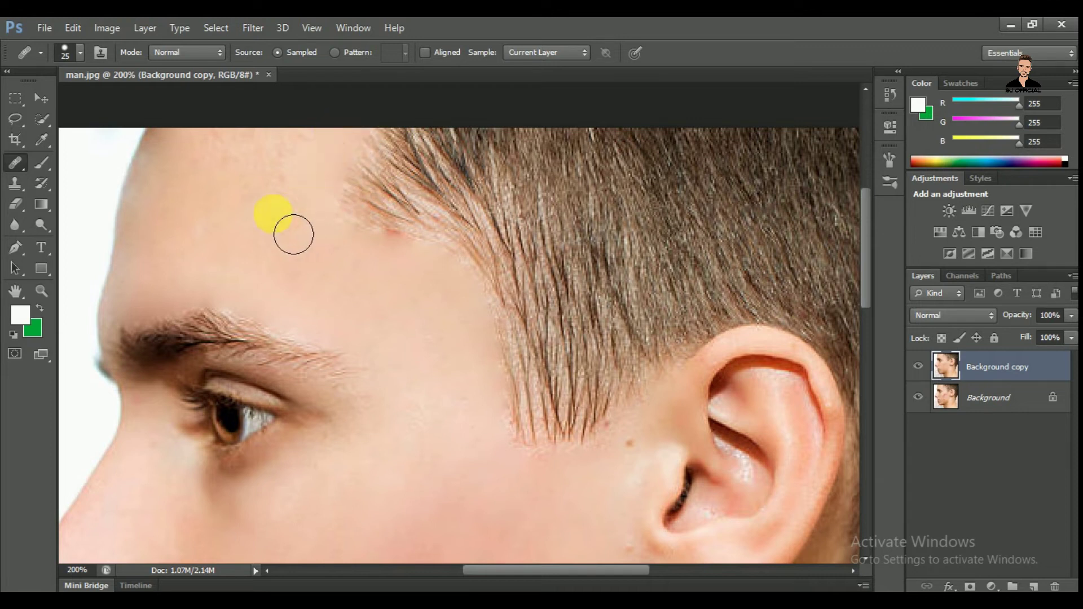
Enlarge the healing brush to 42 px and smooth the skin of the upper forehead near the hairline
{"action": "left_click", "coordinate": [80, 52]}
{"action": "left_click_drag", "start_coordinate": [53, 97], "coordinate": [56, 97]}
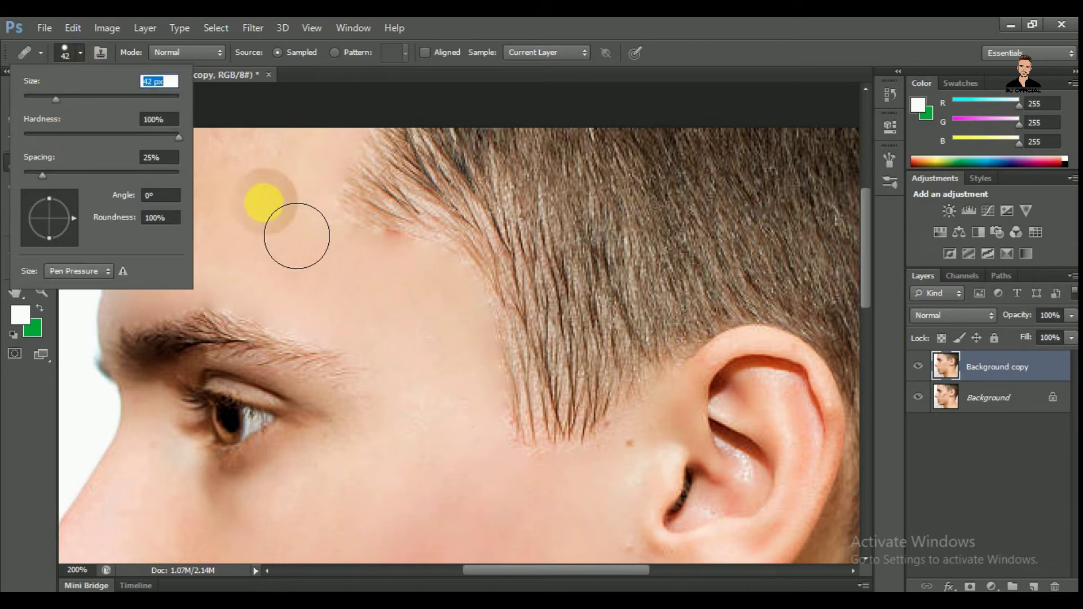
{"action": "left_click", "coordinate": [251, 194]}
{"action": "left_click", "coordinate": [262, 151]}
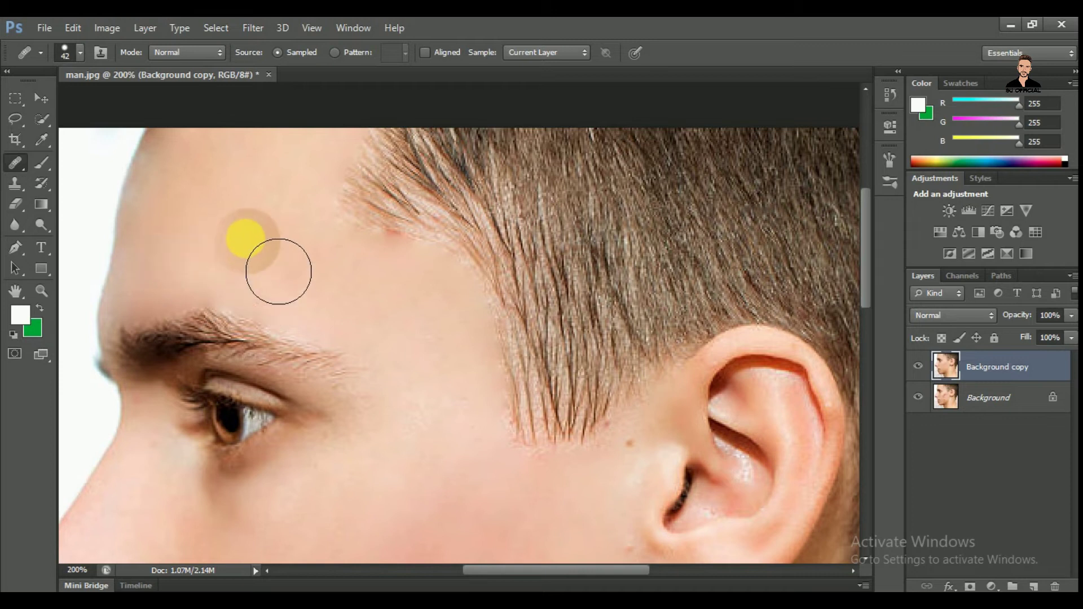
Set the healing brush size to 12 px and heal the red specks below the sideburn and the mole in front of the ear
{"action": "key", "text": "ctrl+minus"}
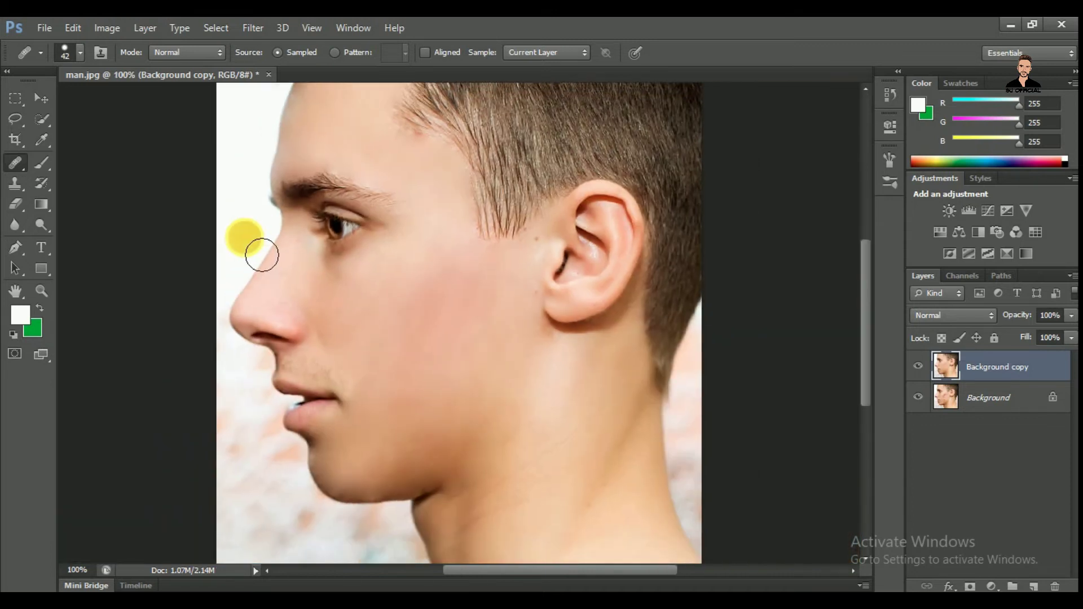
{"action": "left_click", "coordinate": [80, 51]}
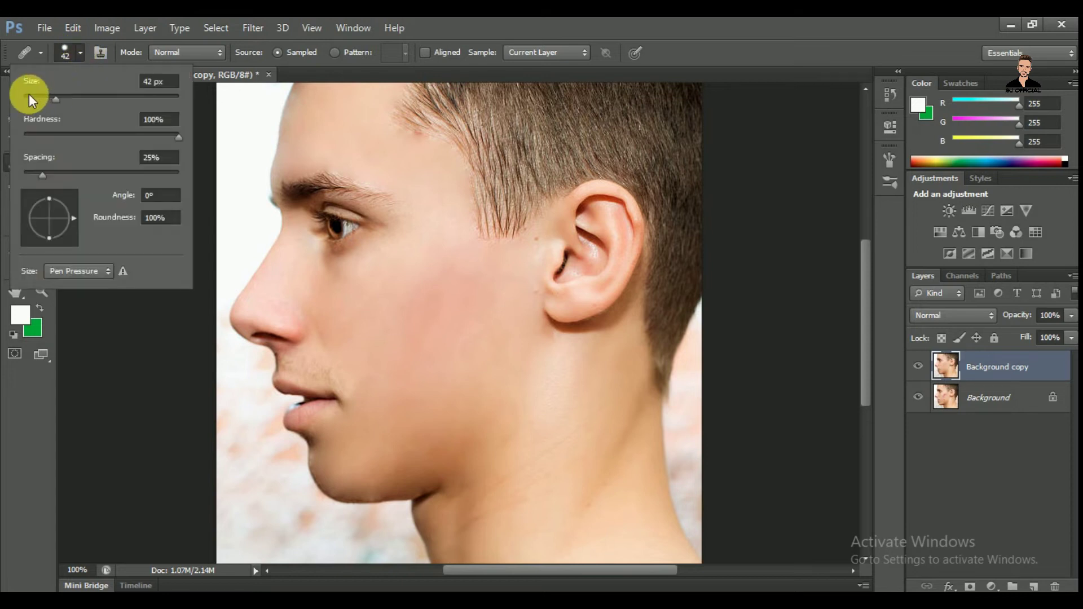
{"action": "left_click", "coordinate": [32, 95]}
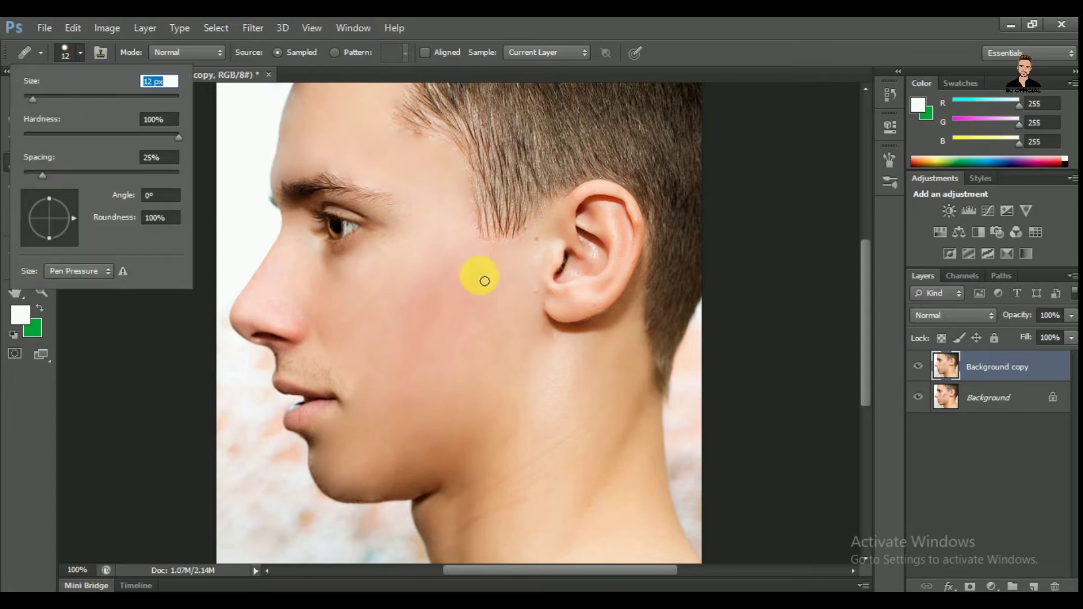
{"action": "left_click", "coordinate": [527, 256]}
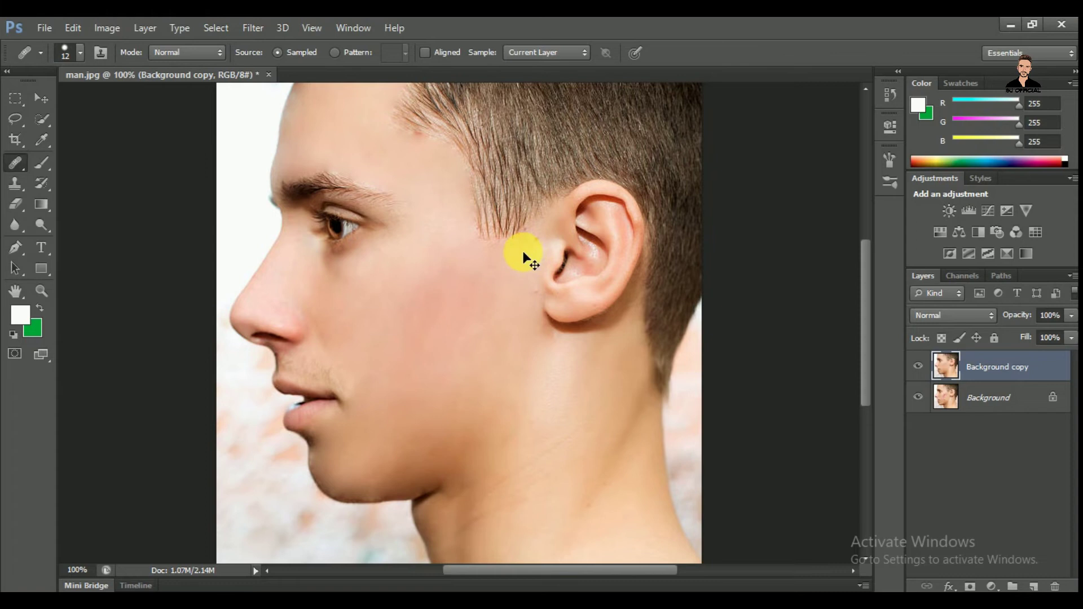
{"action": "key", "text": "ctrl+plus"}
{"action": "key", "text": "ctrl+plus"}
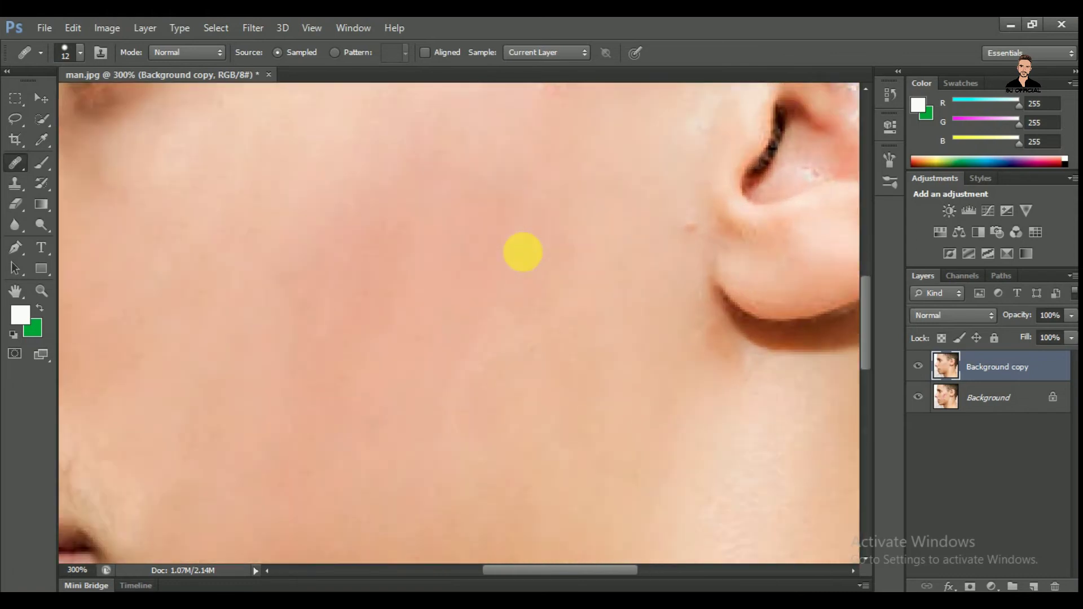
{"action": "left_click_drag", "start_coordinate": [540, 218], "coordinate": [235, 343]}
{"action": "left_click_drag", "start_coordinate": [328, 361], "coordinate": [321, 363]}
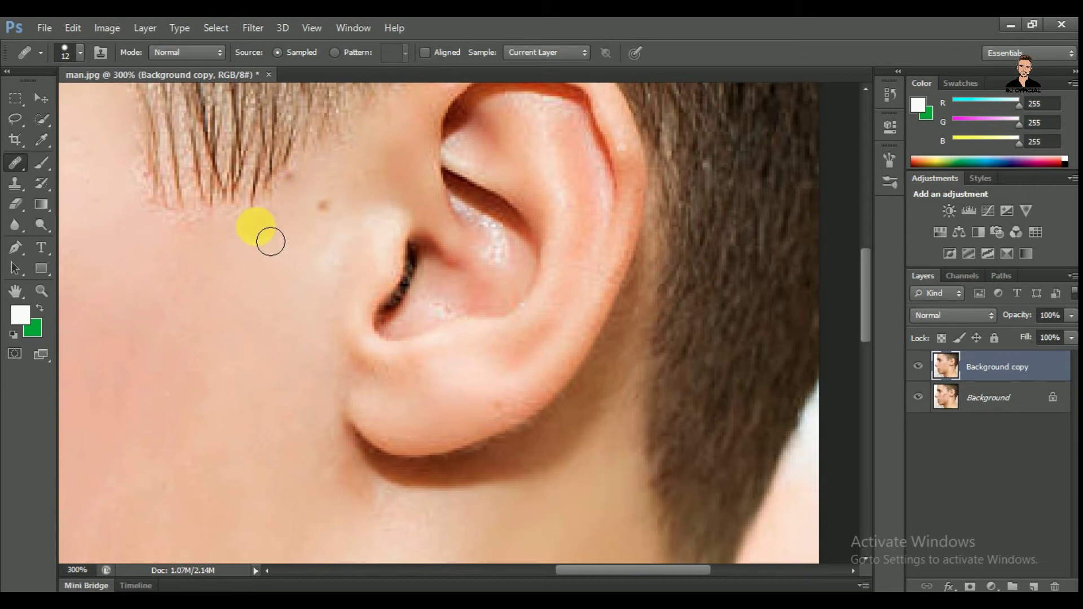
{"action": "left_click", "coordinate": [212, 241]}
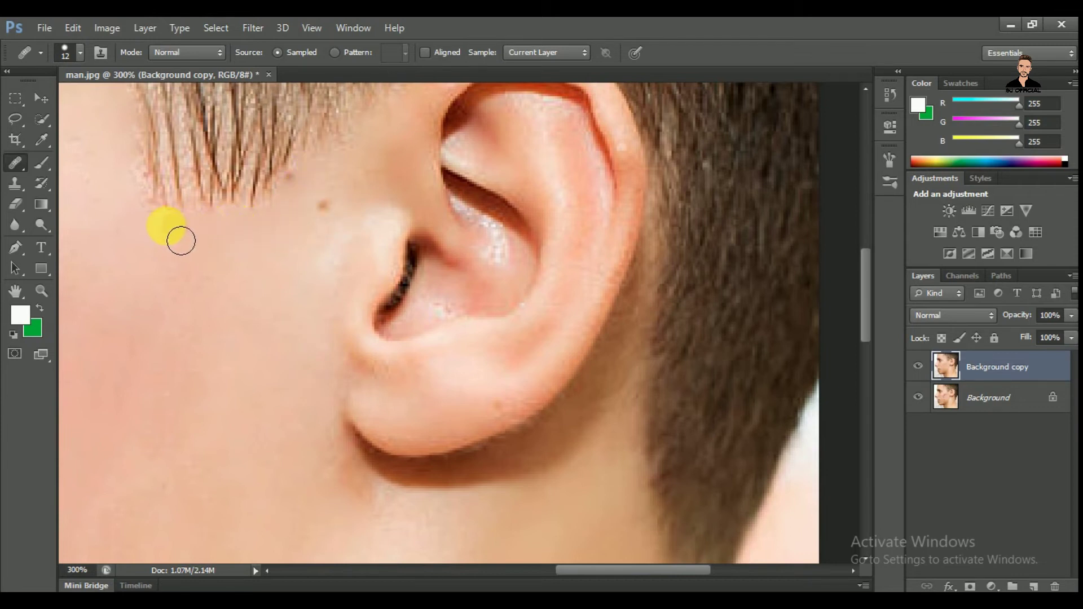
{"action": "left_click", "coordinate": [154, 232]}
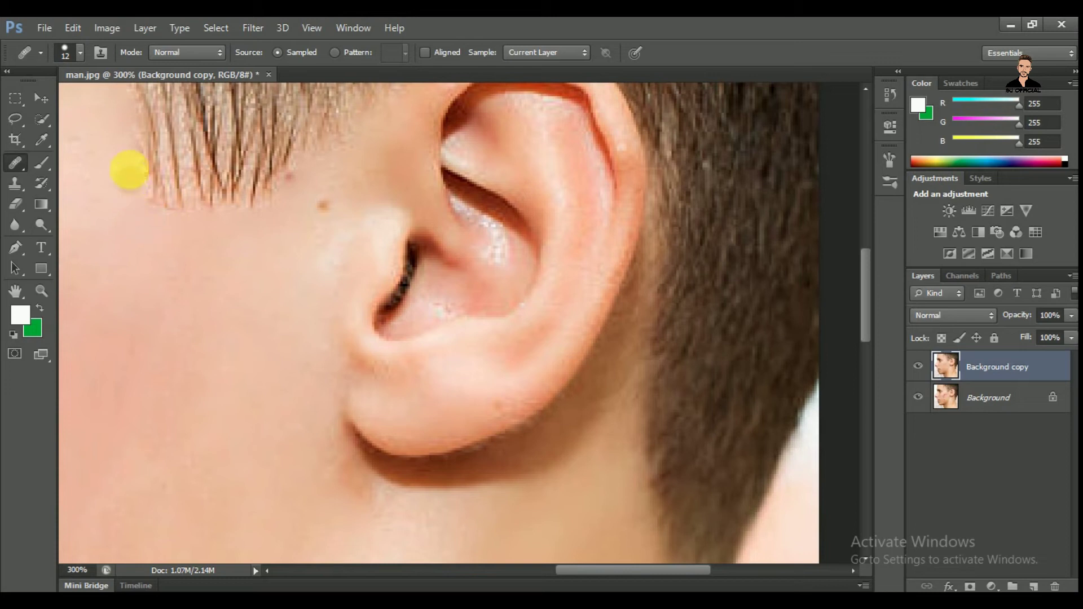
{"action": "mouse_move", "coordinate": [239, 275]}
{"action": "left_mouse_down"}
{"action": "mouse_move", "coordinate": [124, 380]}
{"action": "mouse_move", "coordinate": [141, 379]}
{"action": "left_mouse_up"}
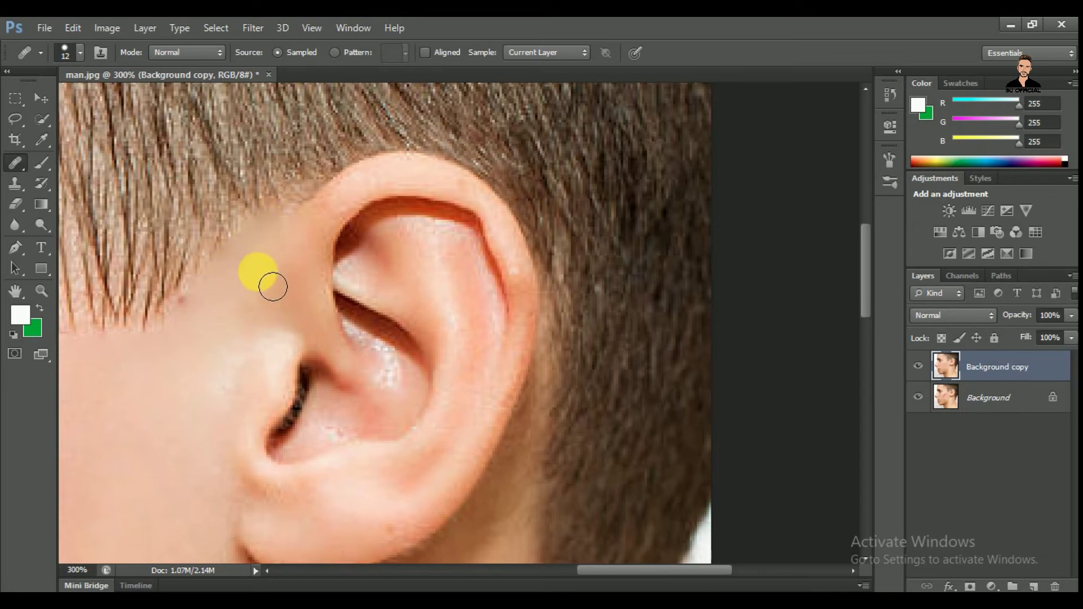
Set the healing brush size to 4 px and heal the skin along the hairline in front of the ear
{"action": "left_click", "coordinate": [81, 53]}
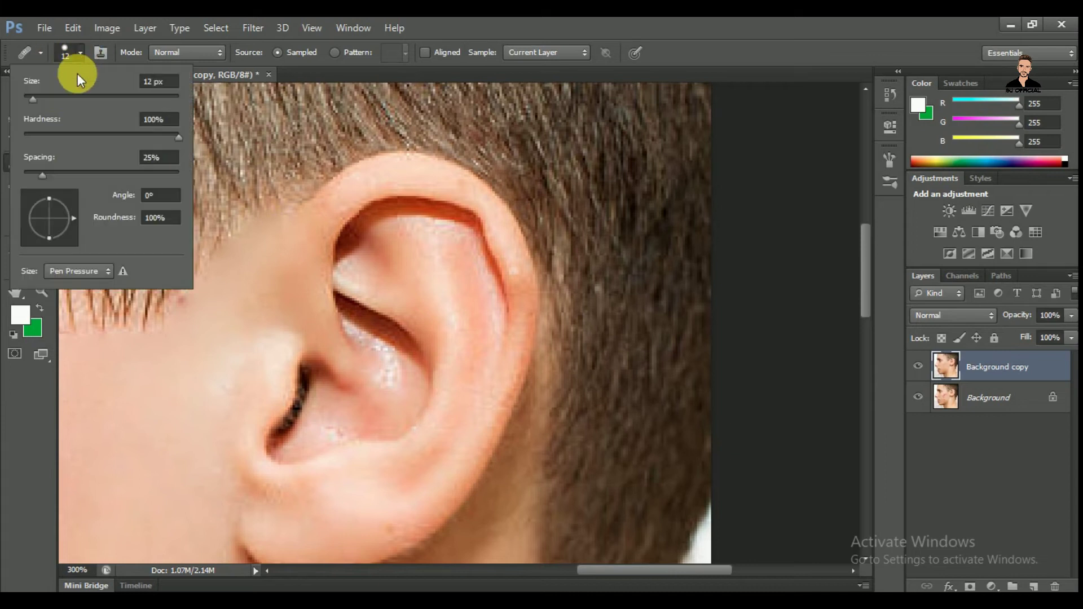
{"action": "left_click_drag", "start_coordinate": [31, 96], "coordinate": [26, 99]}
{"action": "left_click", "coordinate": [245, 302]}
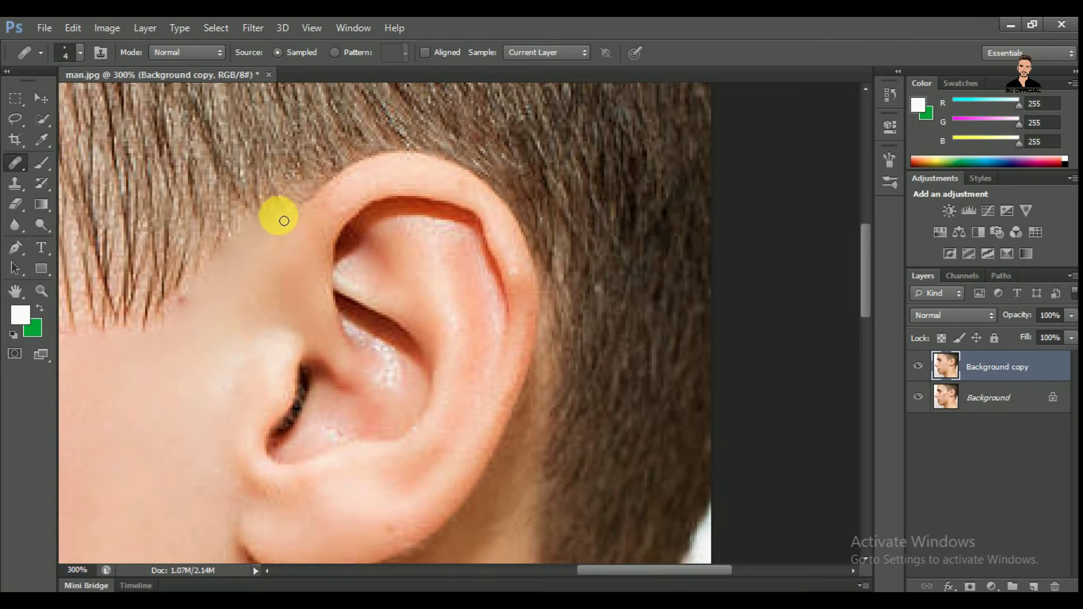
{"action": "left_click", "coordinate": [288, 212], "text": "alt"}
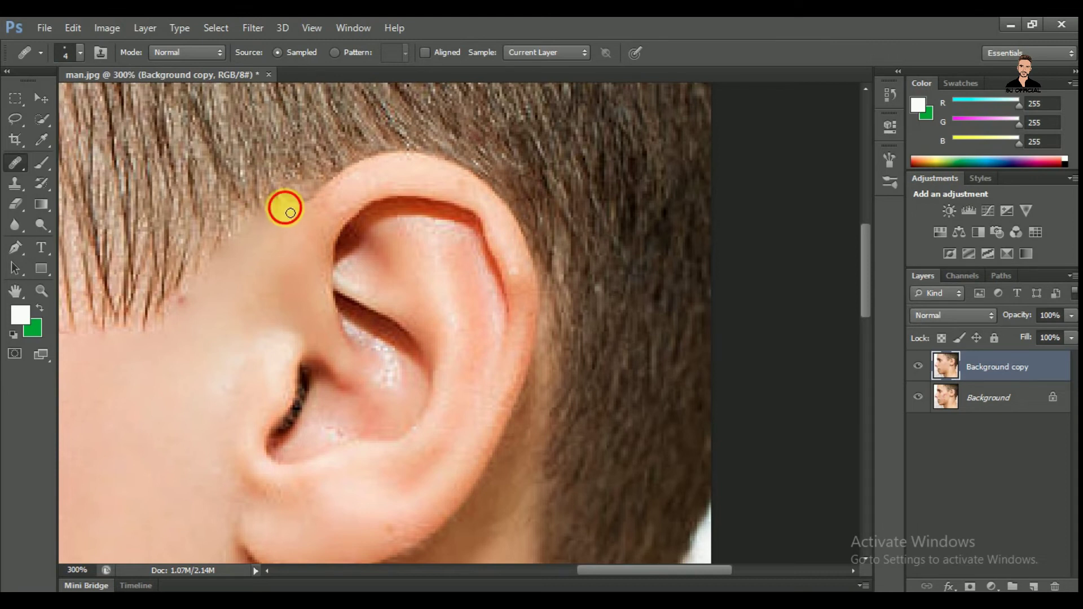
{"action": "left_click", "coordinate": [282, 217]}
{"action": "left_click", "coordinate": [296, 222]}
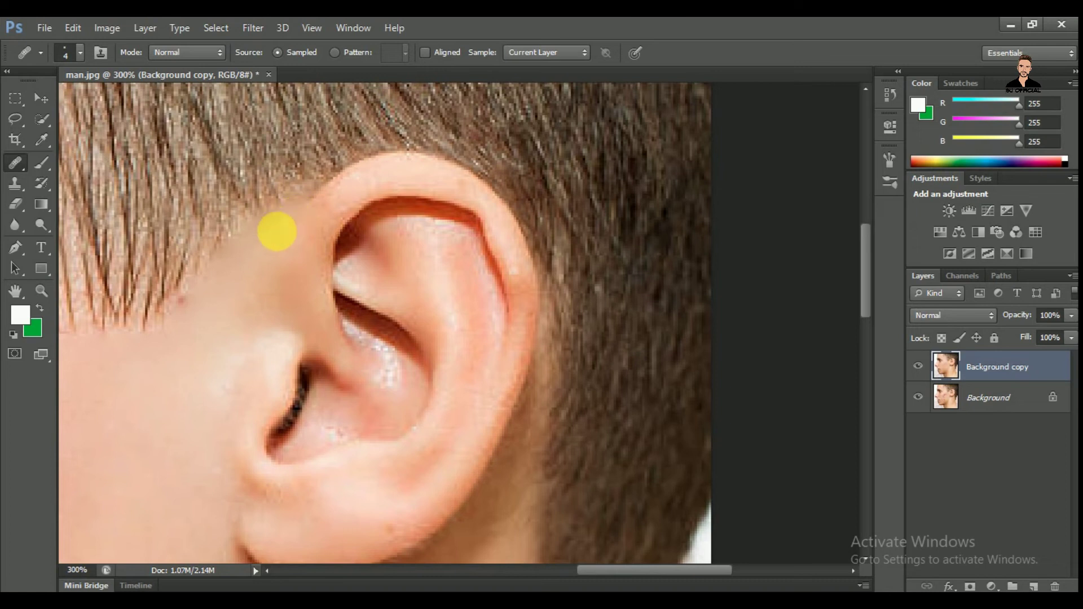
Compare the portrait before and after retouching by hiding and showing the Background copy layer
{"action": "key", "text": "ctrl+minus"}
{"action": "key", "text": "ctrl+minus"}
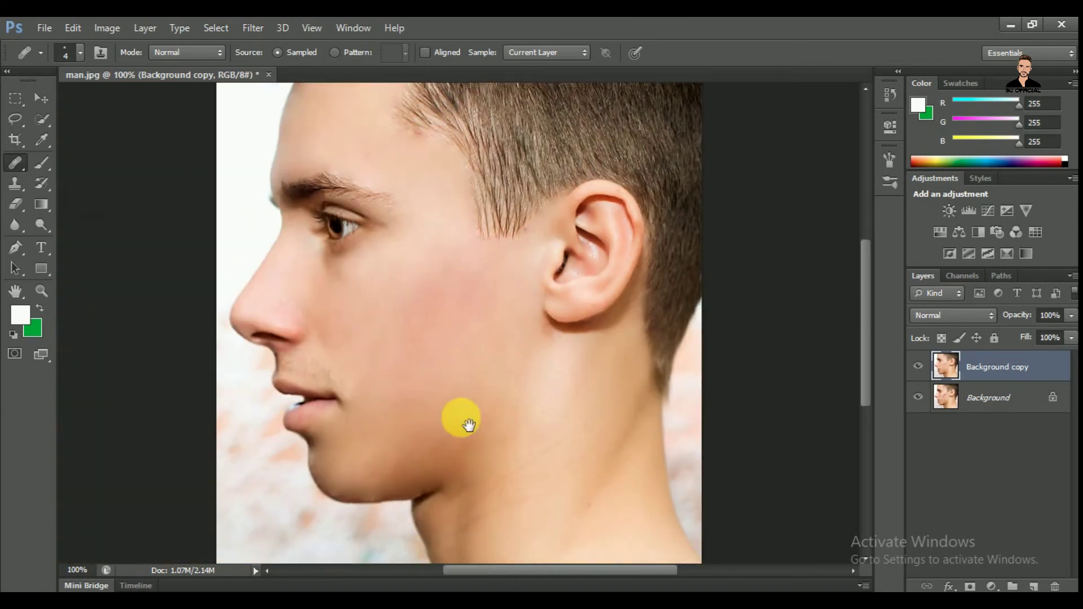
{"action": "left_click_drag", "start_coordinate": [515, 431], "coordinate": [453, 378]}
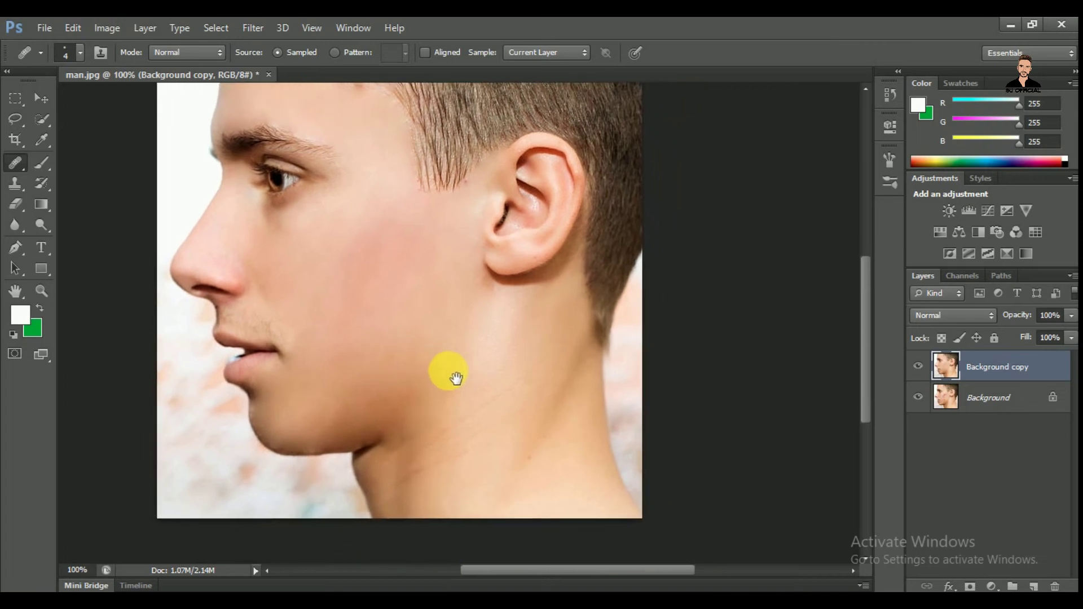
{"action": "left_click", "coordinate": [39, 100]}
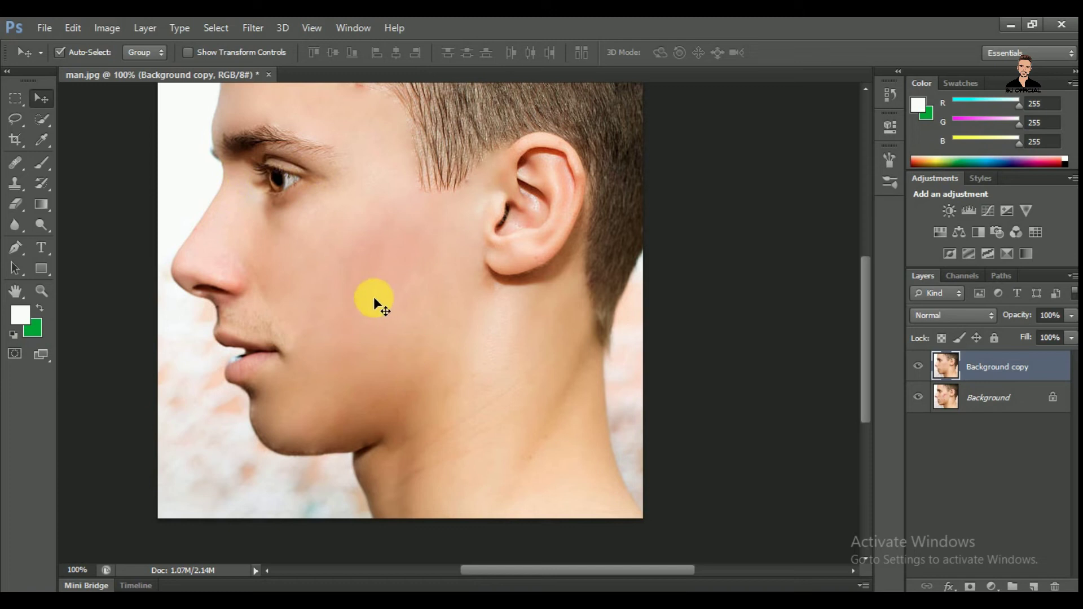
{"action": "left_click", "coordinate": [918, 367]}
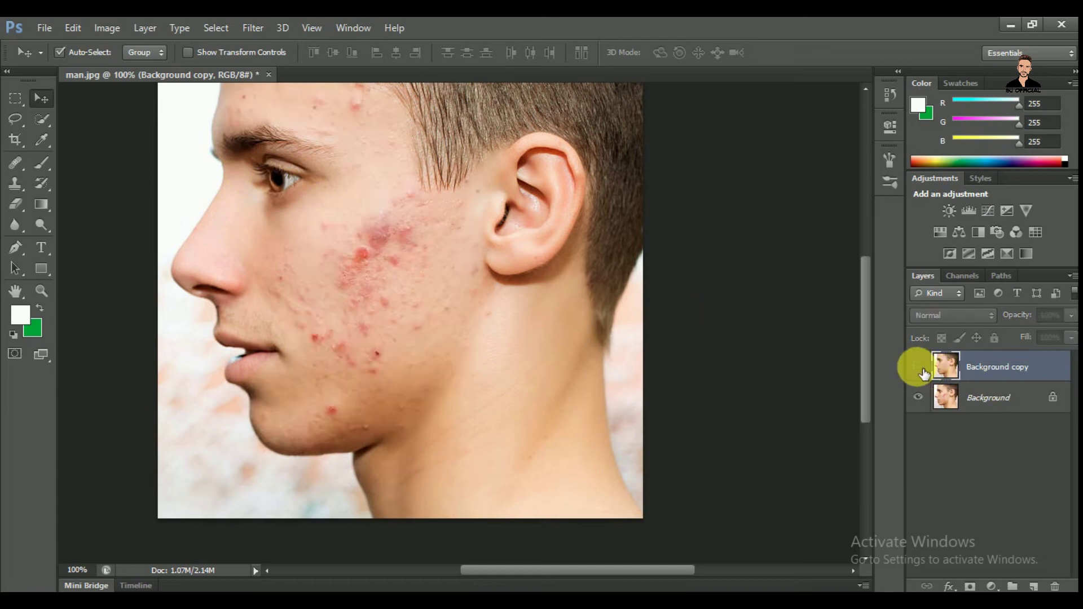
{"action": "left_click", "coordinate": [920, 368]}
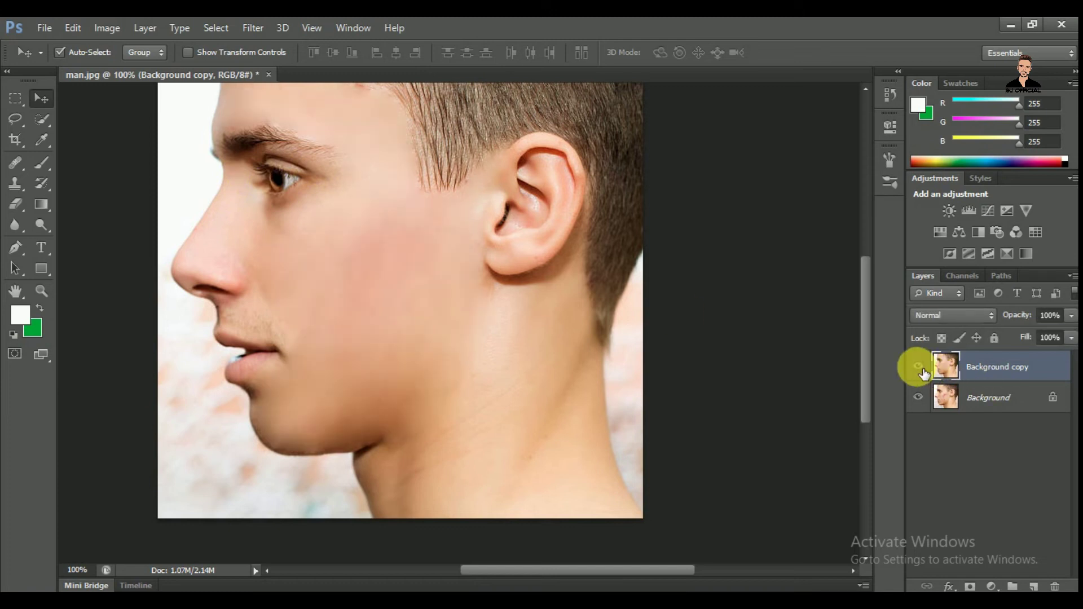
{"action": "left_click", "coordinate": [922, 369]}
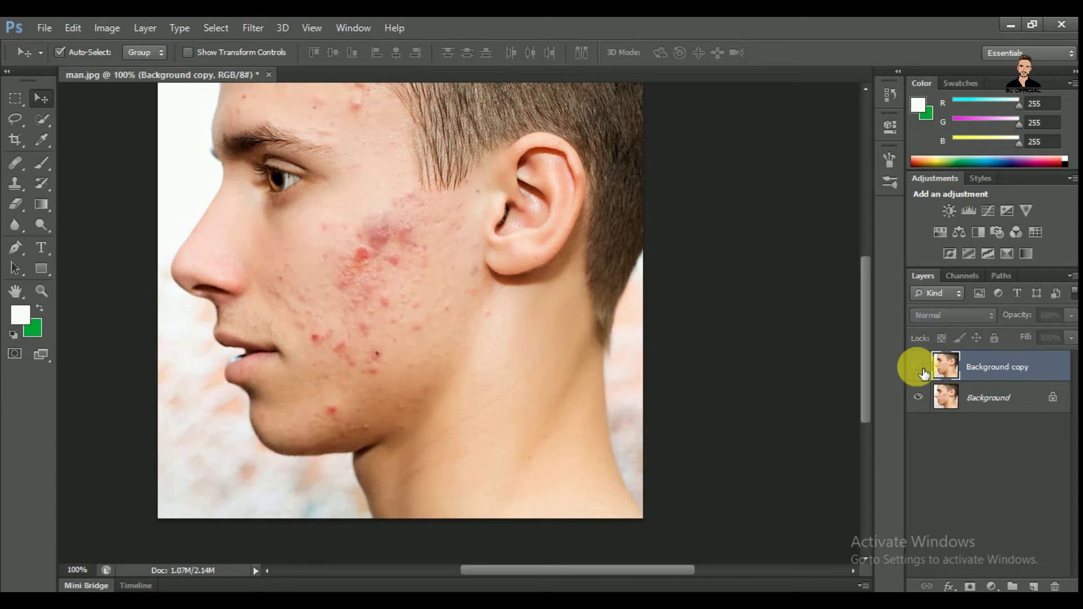
{"action": "left_click", "coordinate": [920, 367]}
{"action": "left_click_drag", "start_coordinate": [705, 227], "coordinate": [731, 303]}
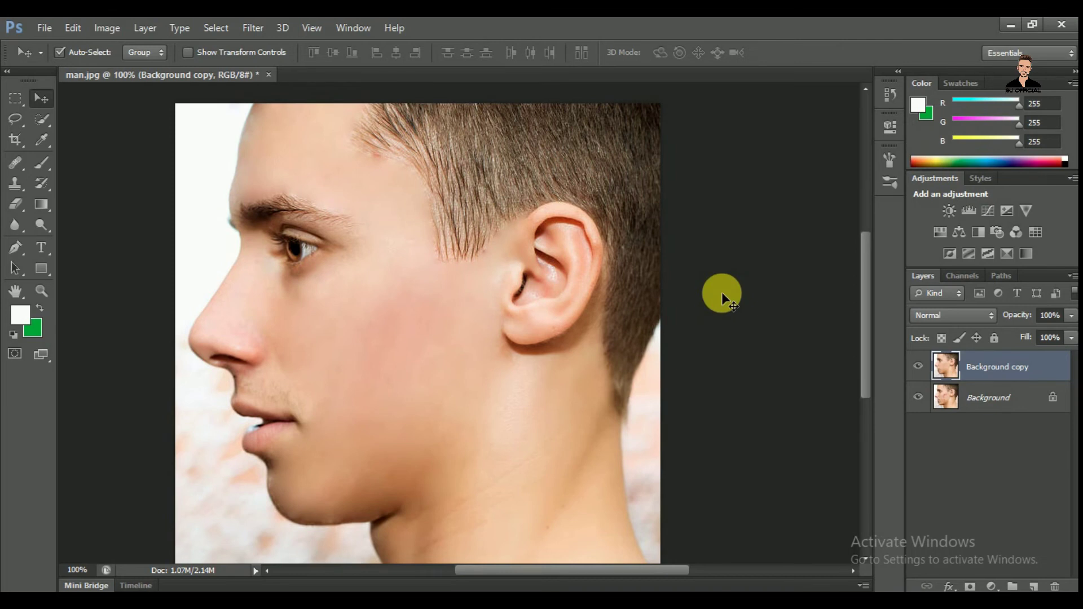
Add a new empty layer and extend the canvas with an unconstrained crop to about double its width, to the right of the portrait
{"action": "key", "text": "ctrl+minus"}
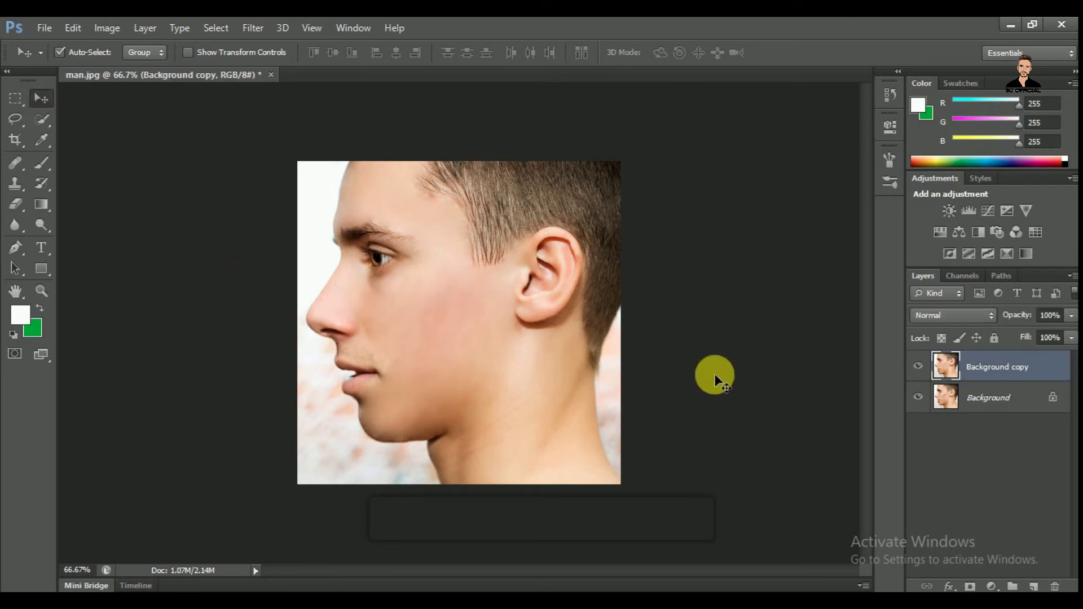
{"action": "left_click", "coordinate": [1034, 587]}
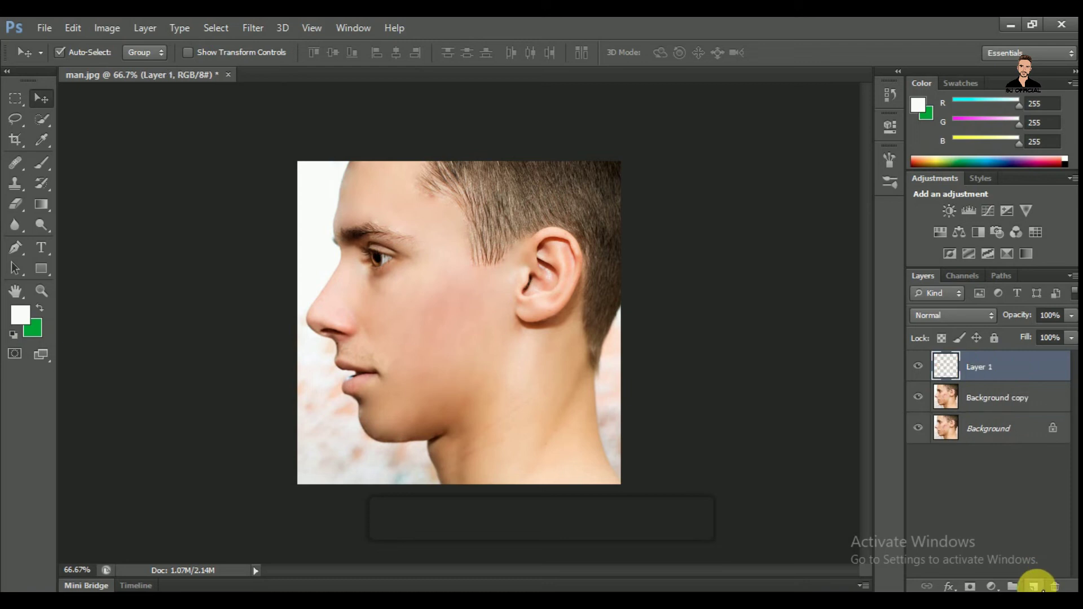
{"action": "left_click", "coordinate": [15, 140]}
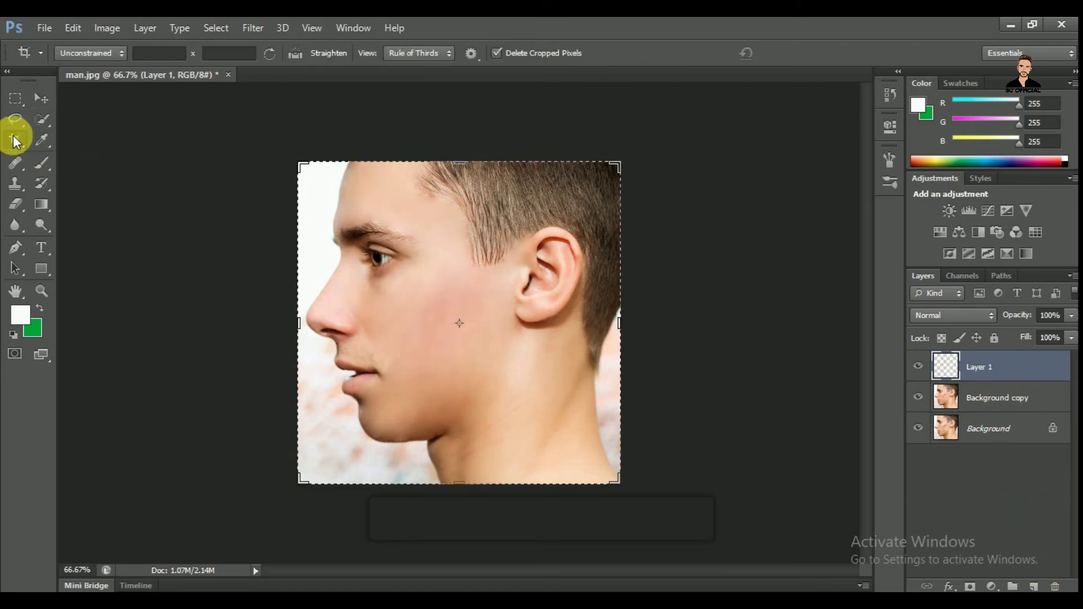
{"action": "left_click", "coordinate": [121, 55]}
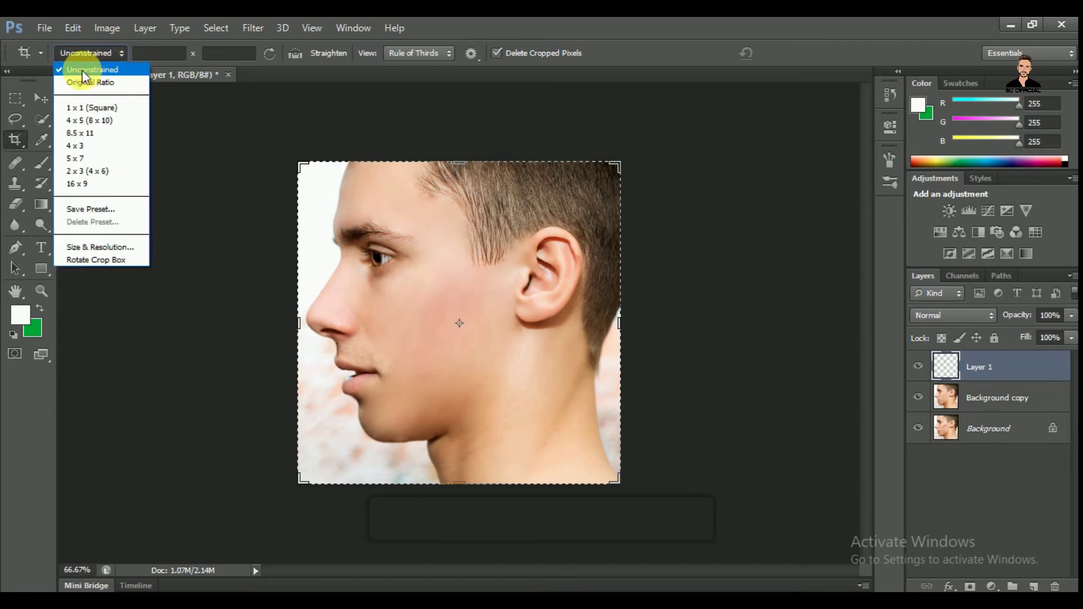
{"action": "left_click", "coordinate": [86, 70]}
{"action": "left_click_drag", "start_coordinate": [625, 326], "coordinate": [791, 329]}
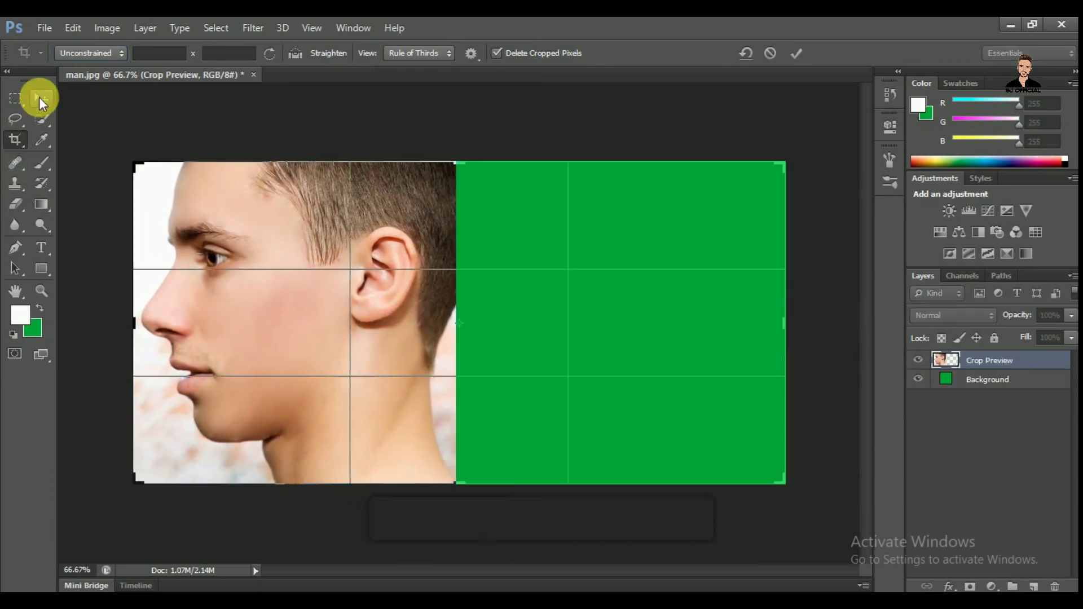
{"action": "left_click", "coordinate": [40, 97]}
{"action": "left_click", "coordinate": [482, 255]}
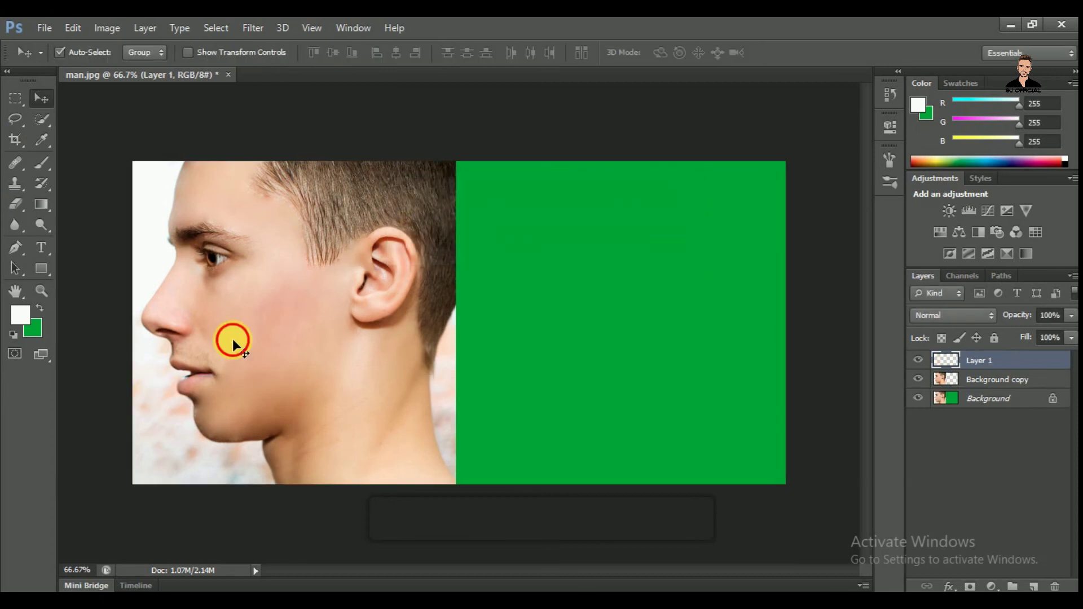
Move the retouched portrait beside the original and crop off the leftover green strip at the canvas's right edge
{"action": "left_click_drag", "start_coordinate": [232, 338], "coordinate": [557, 350]}
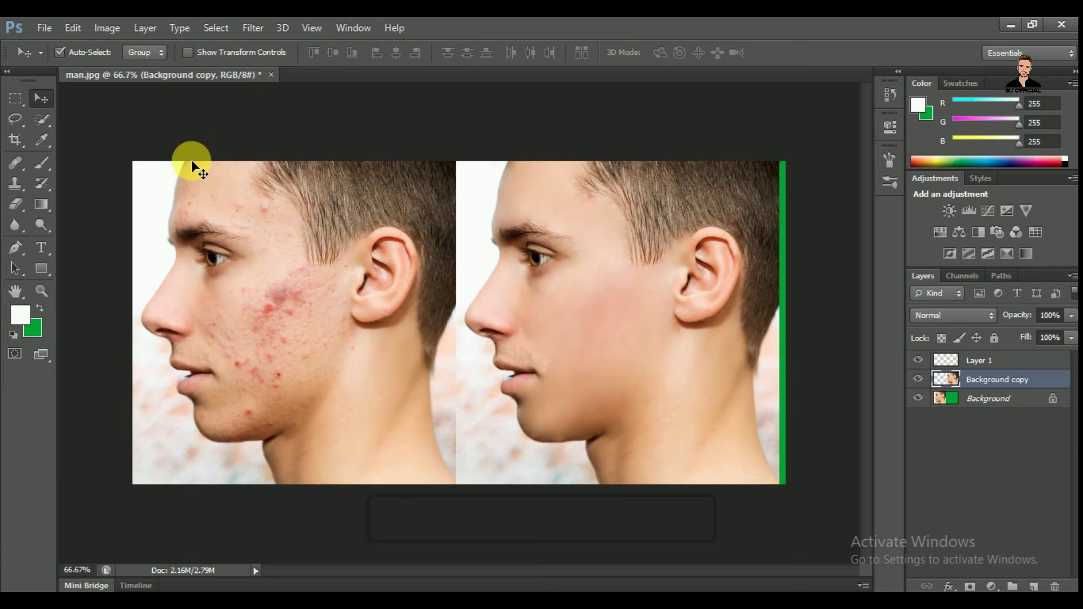
{"action": "left_click", "coordinate": [15, 140]}
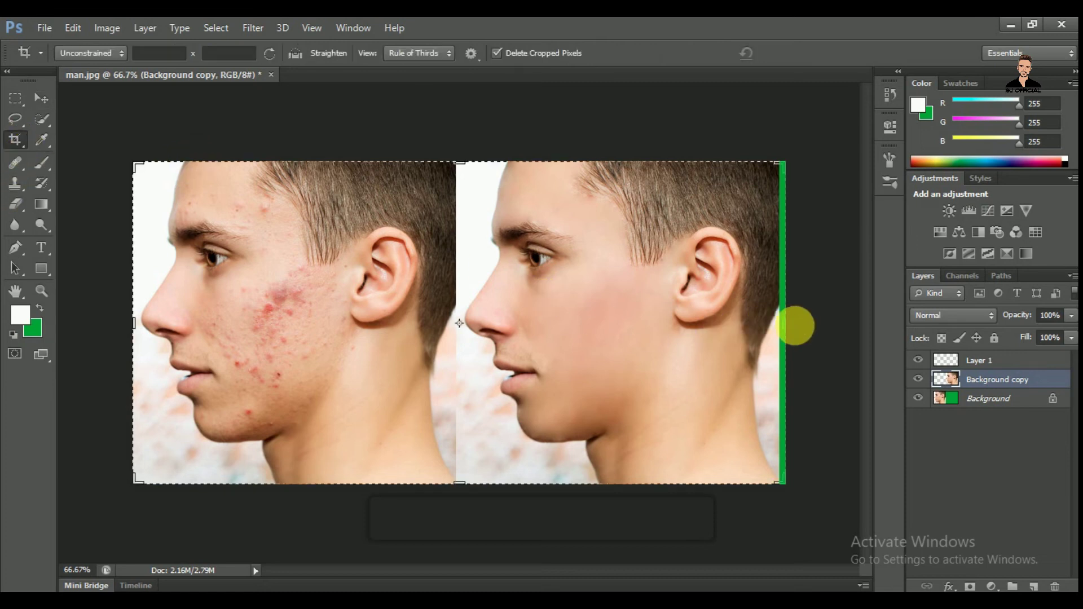
{"action": "left_click_drag", "start_coordinate": [796, 328], "coordinate": [788, 330]}
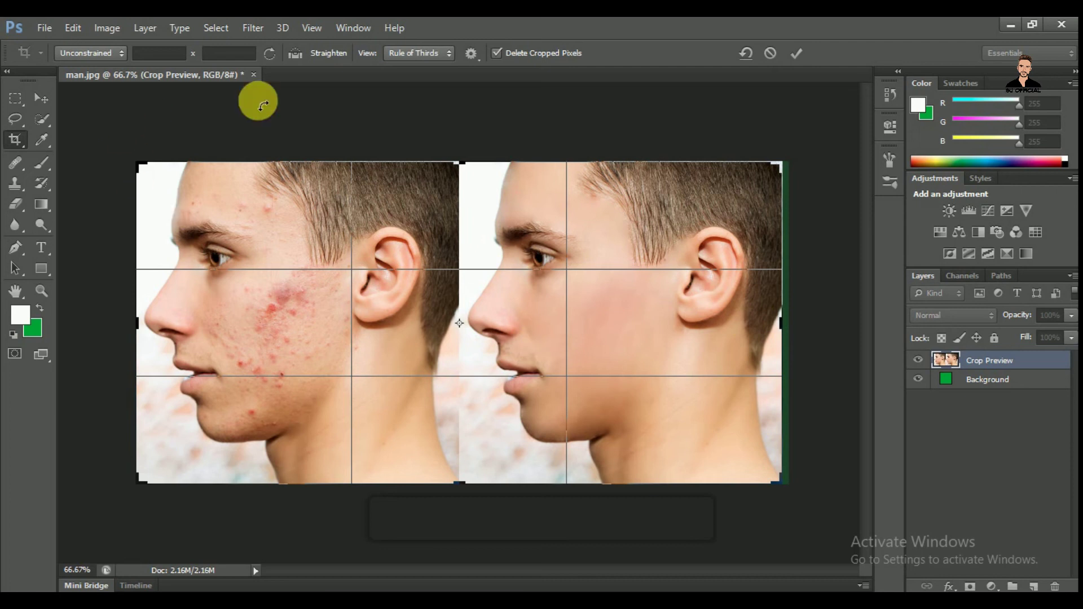
{"action": "left_click", "coordinate": [797, 53]}
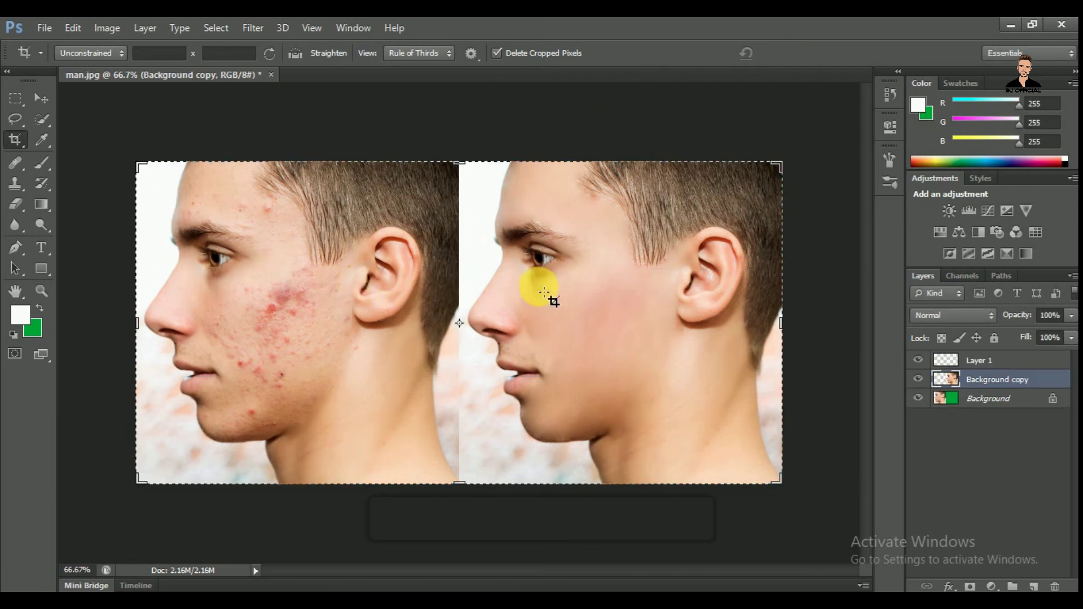
{"action": "left_click", "coordinate": [37, 97]}
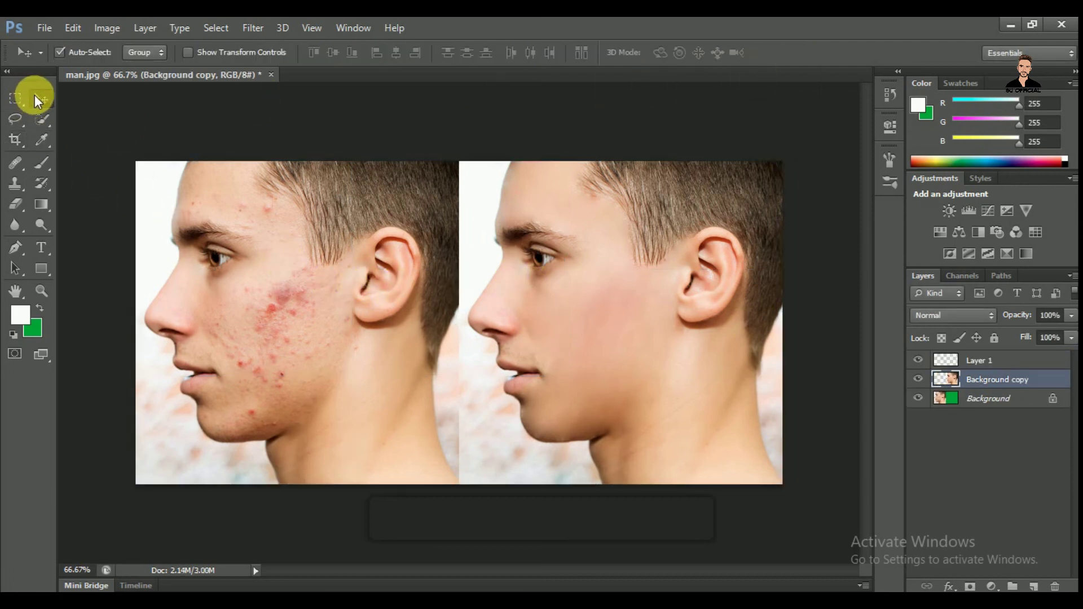
{"action": "left_click", "coordinate": [199, 126]}
Add the 12 pt text "Before" and place it on the neck of the original portrait, near the lower edge
{"action": "left_click", "coordinate": [43, 248]}
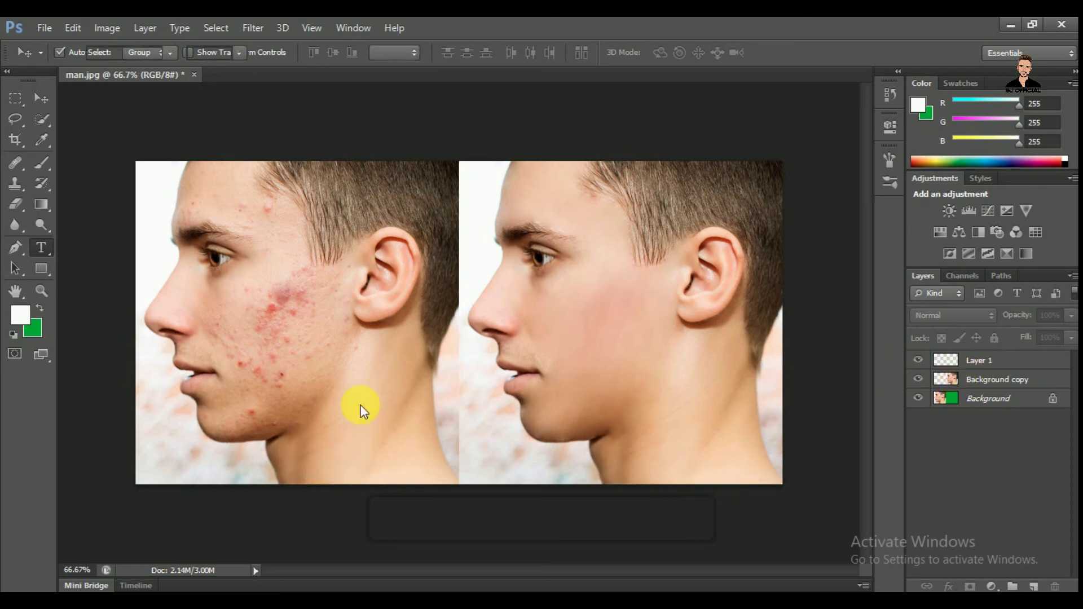
{"action": "left_click", "coordinate": [311, 448]}
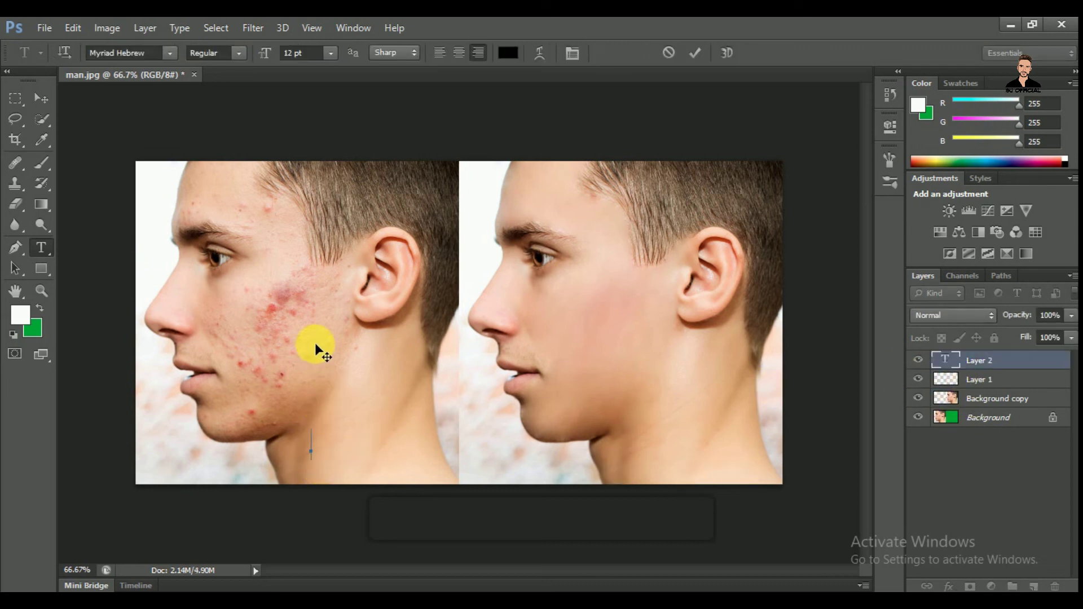
{"action": "type", "text": "Before"}
{"action": "left_click", "coordinate": [41, 98]}
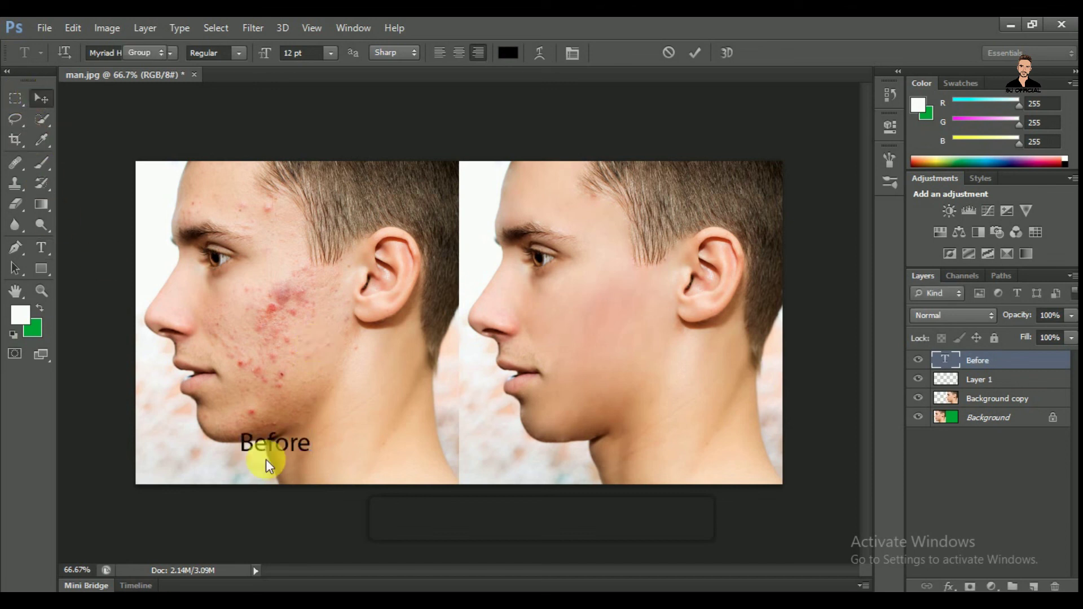
{"action": "left_click_drag", "start_coordinate": [299, 447], "coordinate": [399, 459]}
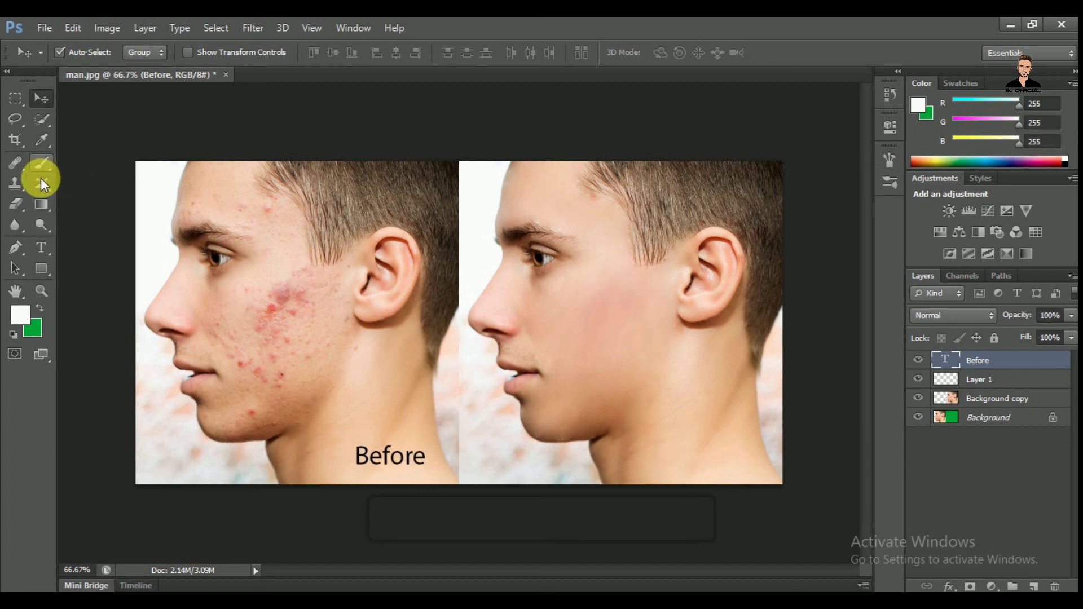
Add the text "After" and place it on the neck of the retouched portrait, level with the "Before" label
{"action": "left_click", "coordinate": [51, 245]}
{"action": "left_click", "coordinate": [654, 433]}
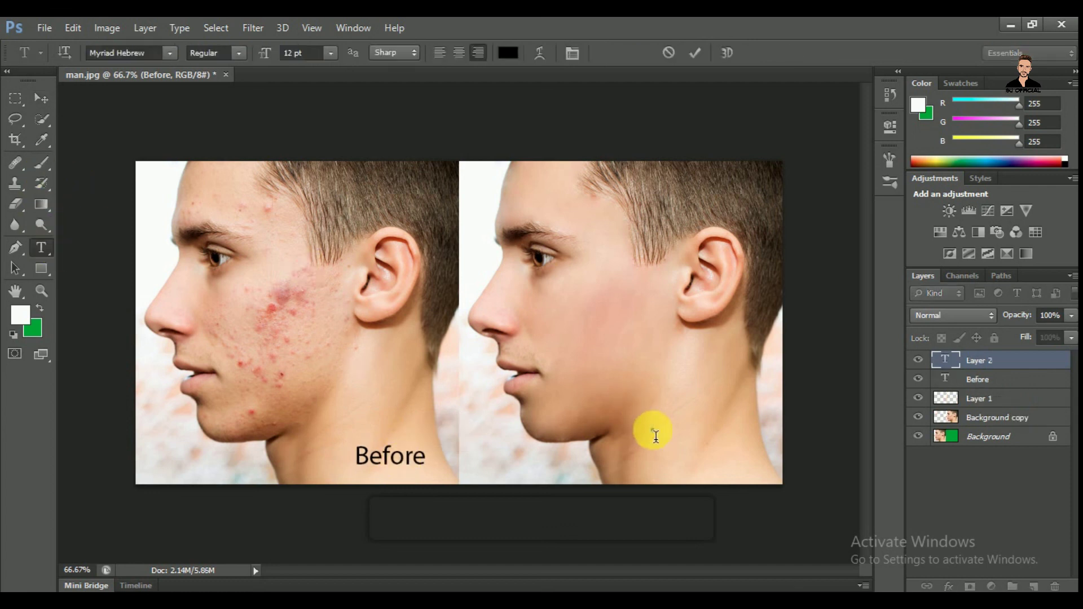
{"action": "type", "text": "After"}
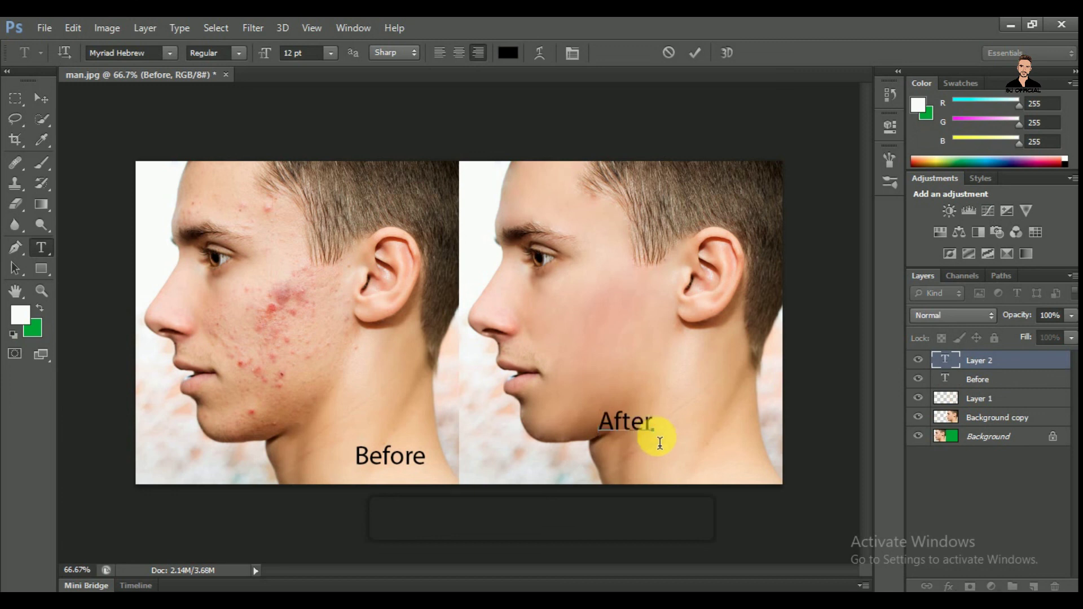
{"action": "left_click", "coordinate": [37, 99]}
{"action": "left_click_drag", "start_coordinate": [617, 424], "coordinate": [715, 455]}
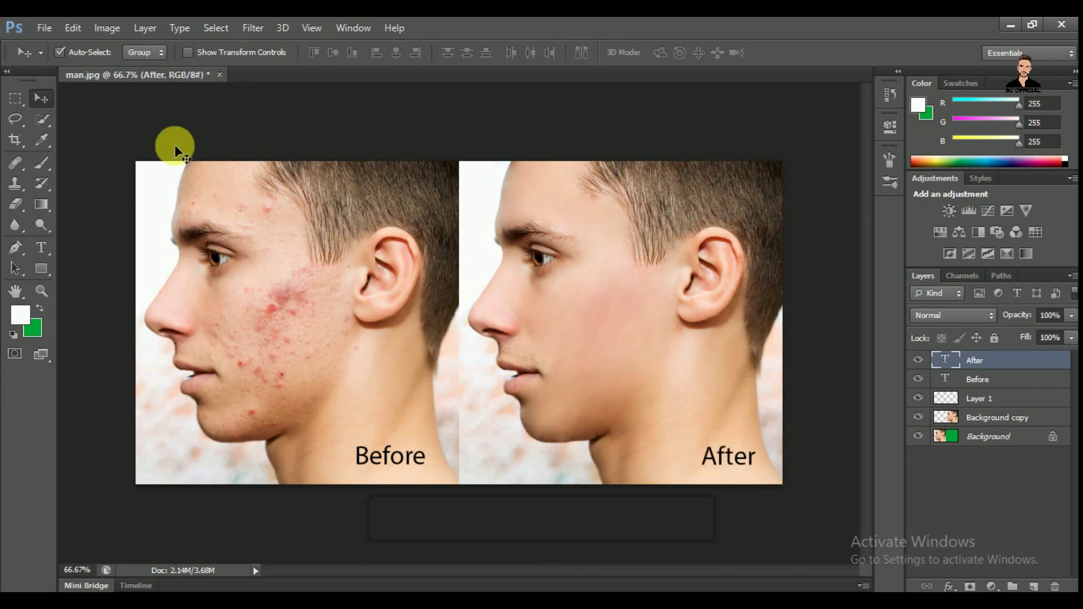
Save the comparison to the Desktop as the JPEG file man.jpg with quality 12 (Maximum) and the Progressive format option
{"action": "left_click", "coordinate": [39, 26]}
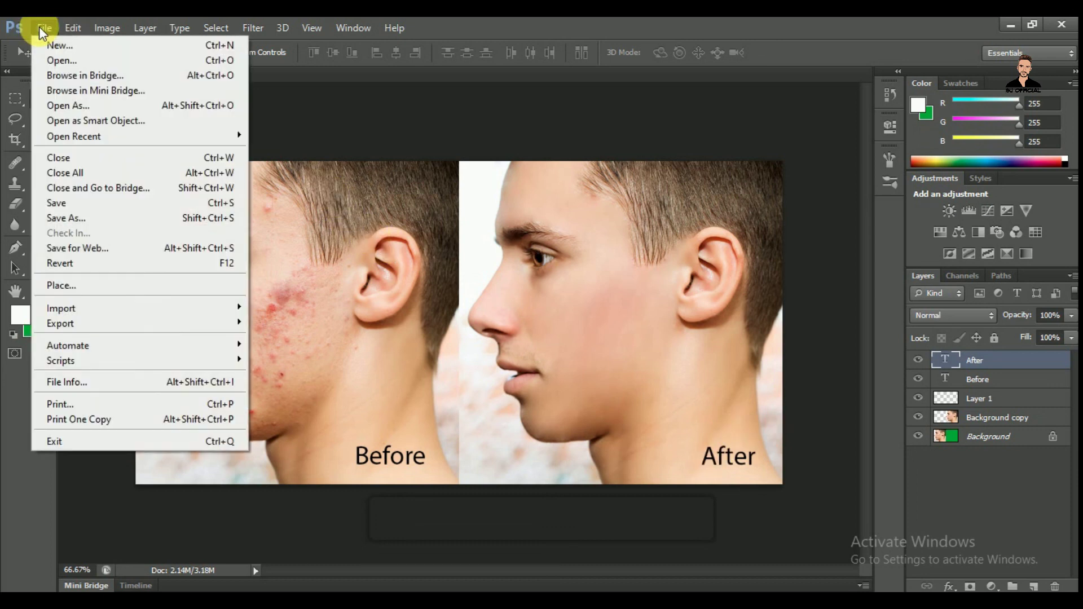
{"action": "left_click", "coordinate": [73, 208]}
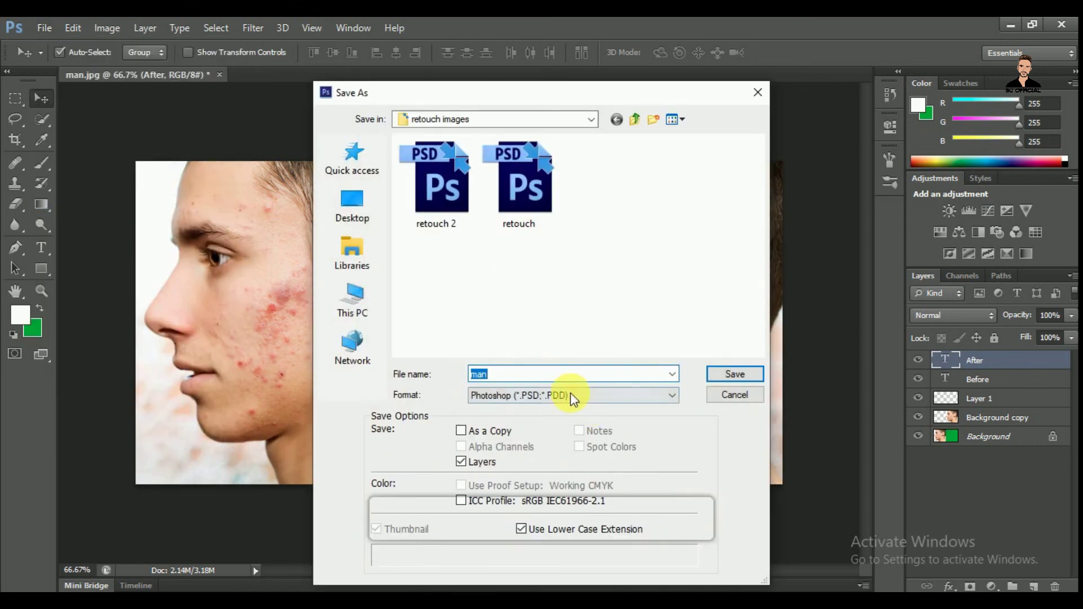
{"action": "left_click", "coordinate": [561, 392]}
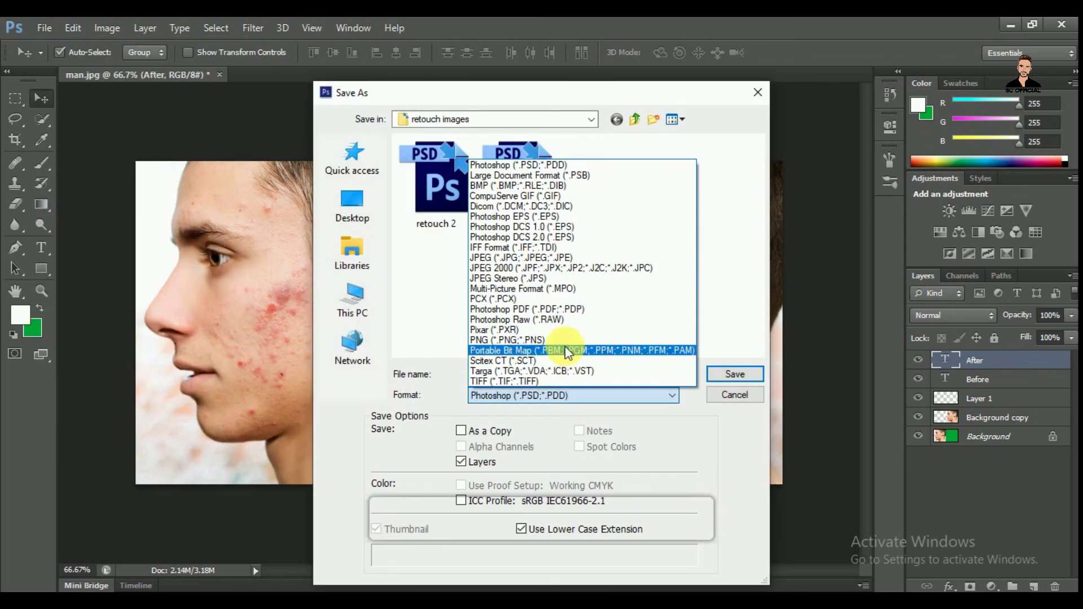
{"action": "left_click", "coordinate": [531, 258]}
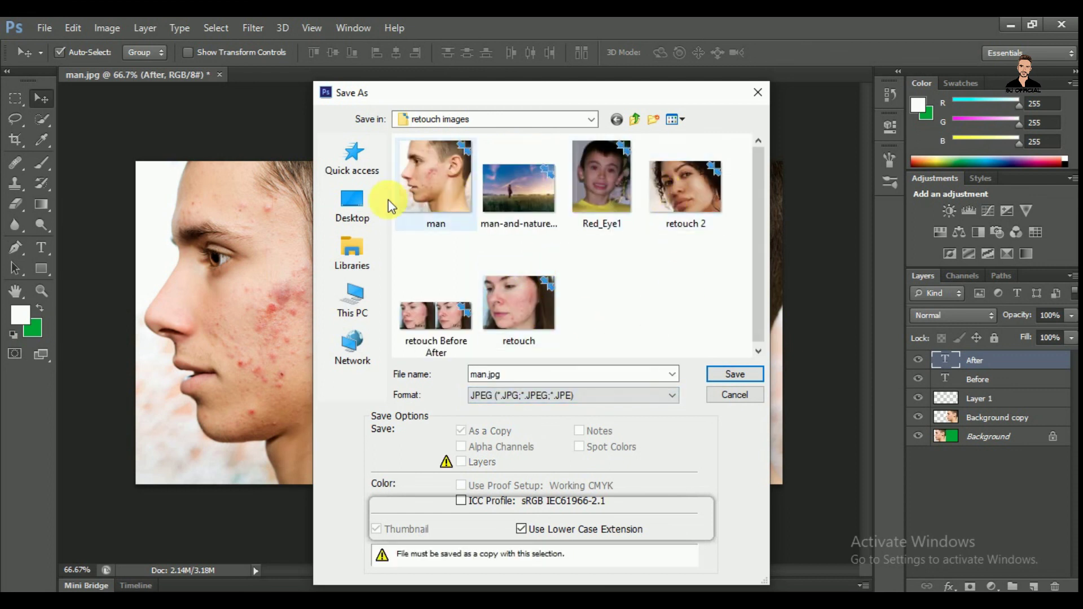
{"action": "left_click", "coordinate": [355, 198]}
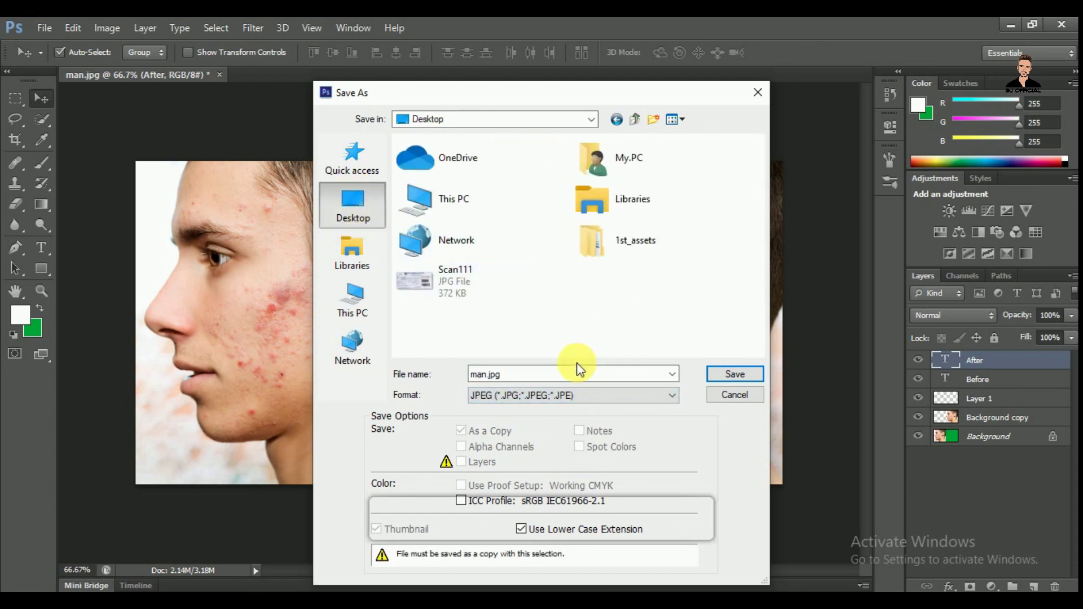
{"action": "left_click", "coordinate": [733, 374]}
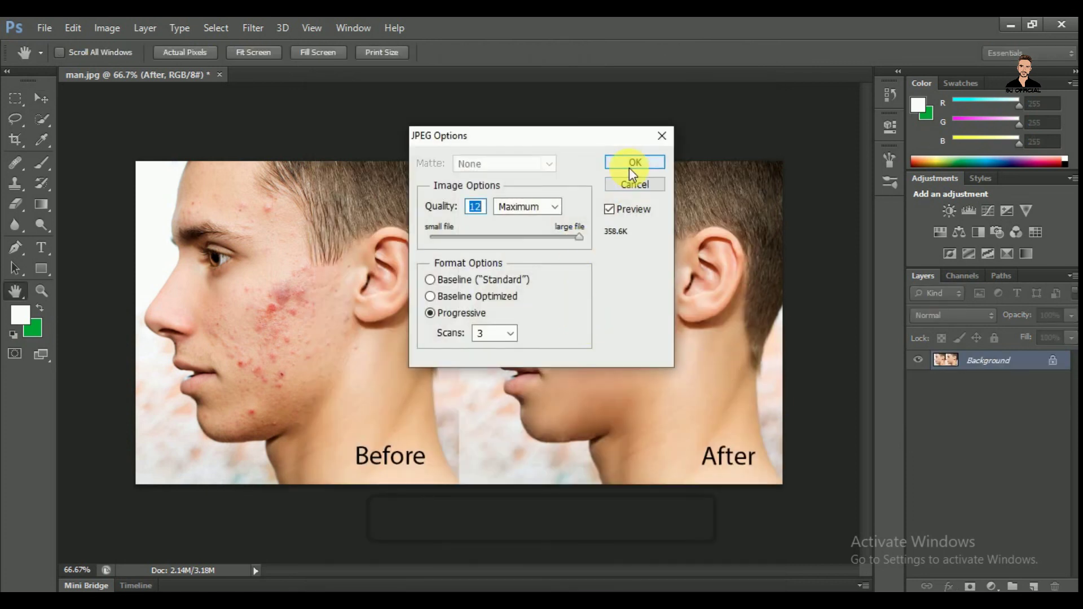
{"action": "left_click", "coordinate": [629, 167]}
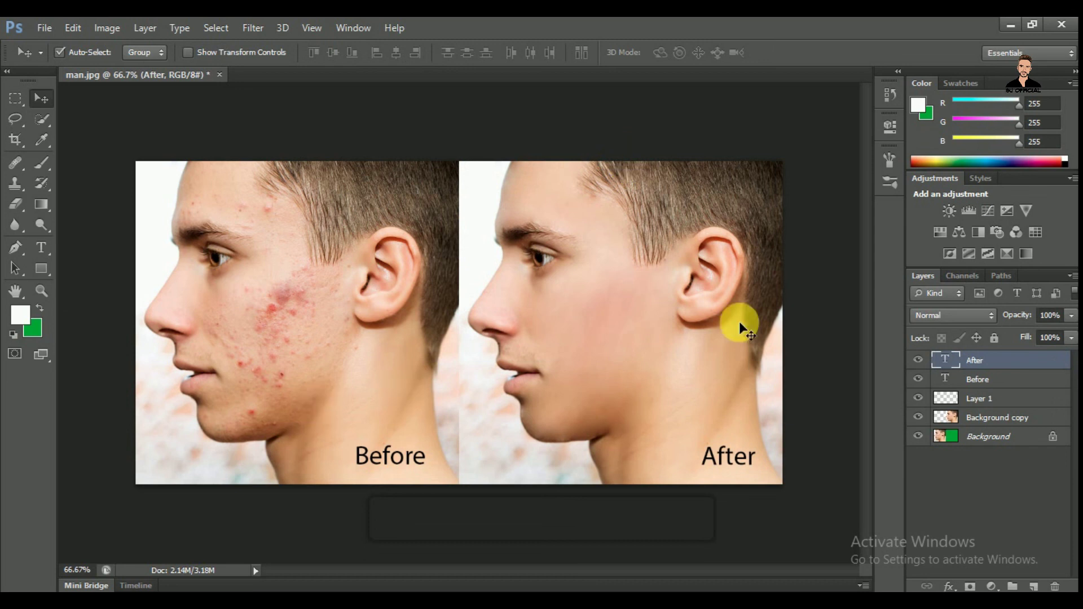
Switch to the Windows desktop and open the saved man image to view the before and after comparison
{"action": "left_click", "coordinate": [1008, 25]}
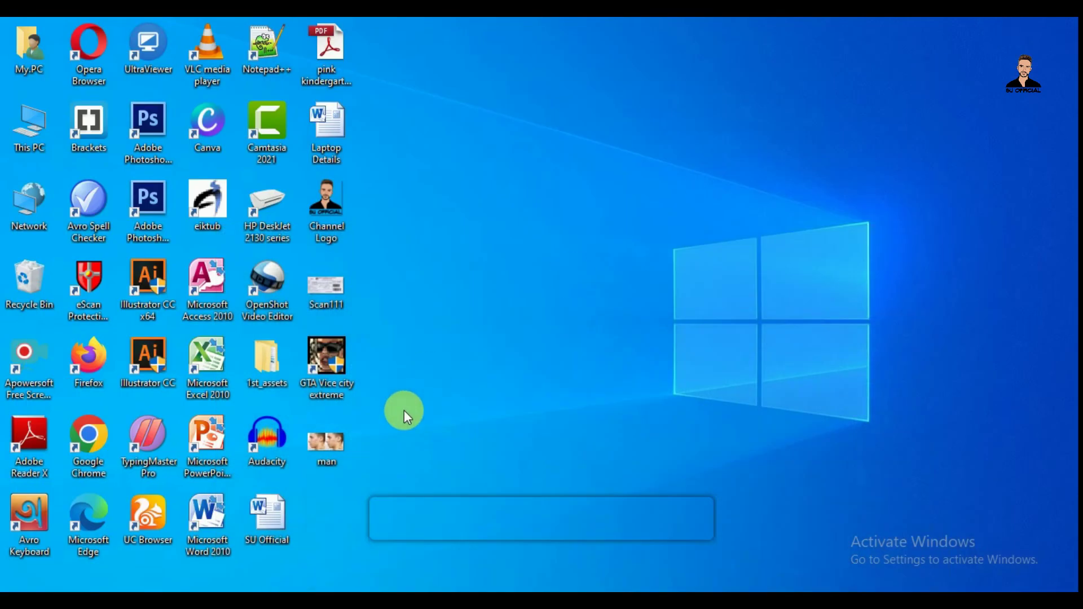
{"action": "double_click", "coordinate": [330, 442]}
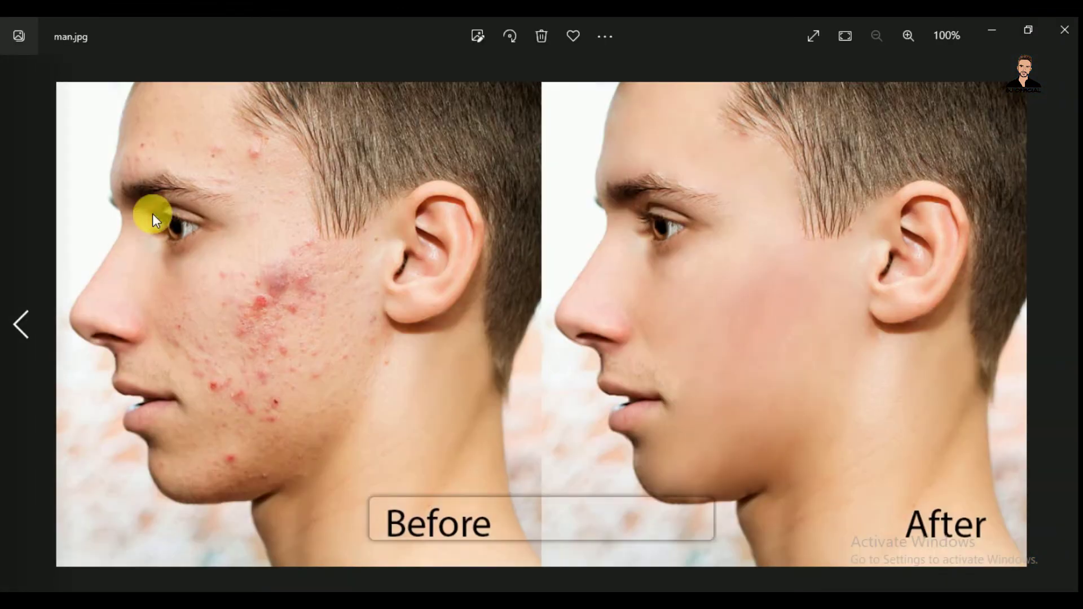